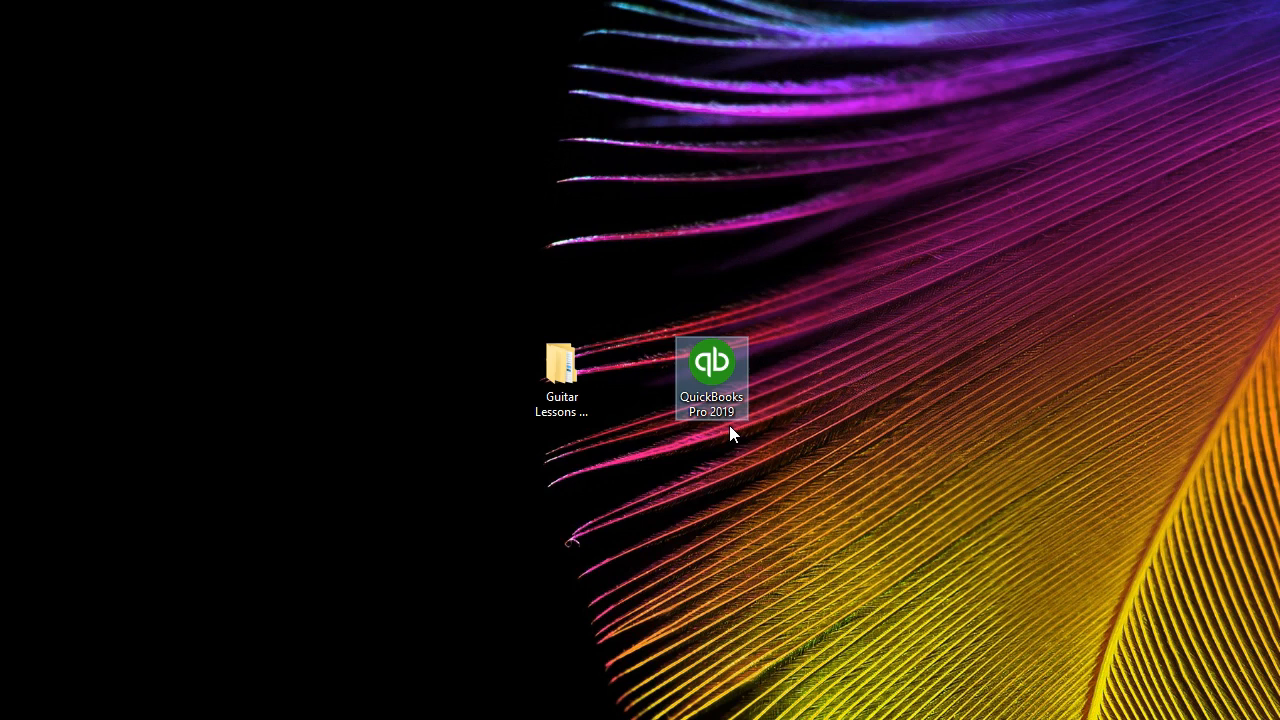
# Launch QuickBooks Pro 2019 from the desktop.
pyautogui.doubleClick(680, 395)
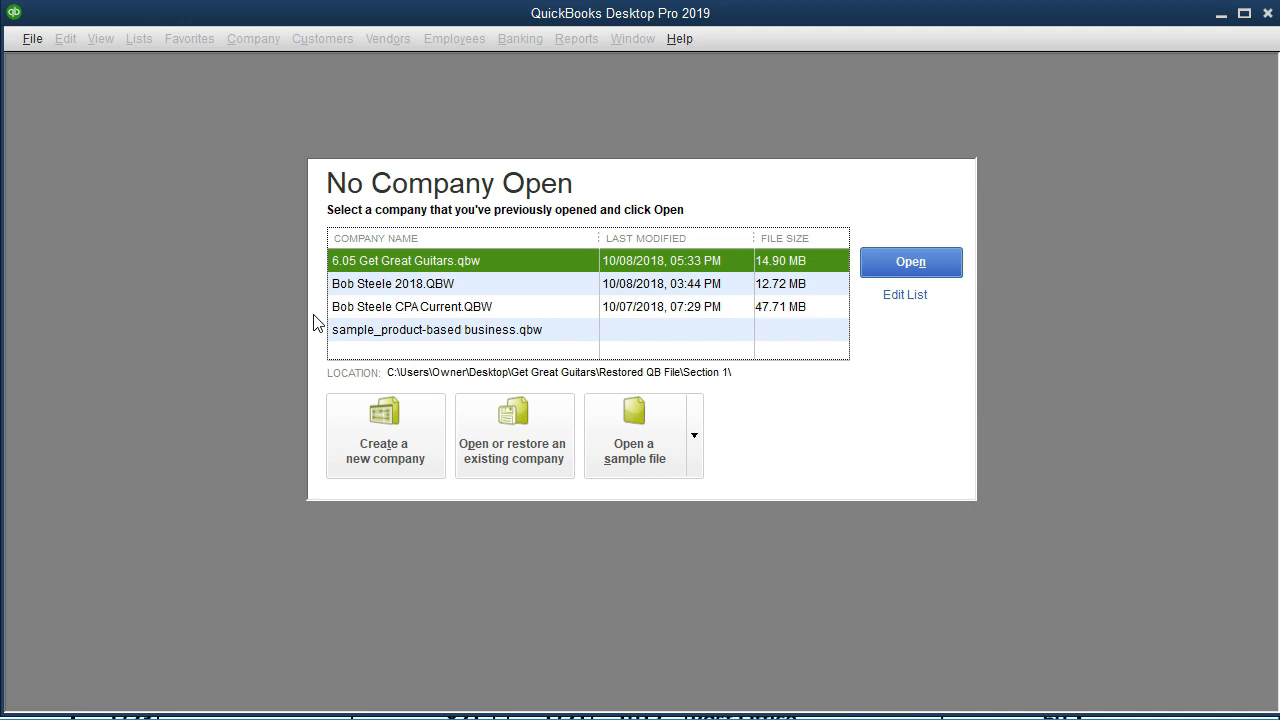
# Review the balances, deposits and checks on the January 2019 bank statement PDF, and return to QuickBooks.
pyautogui.click(487, 460)
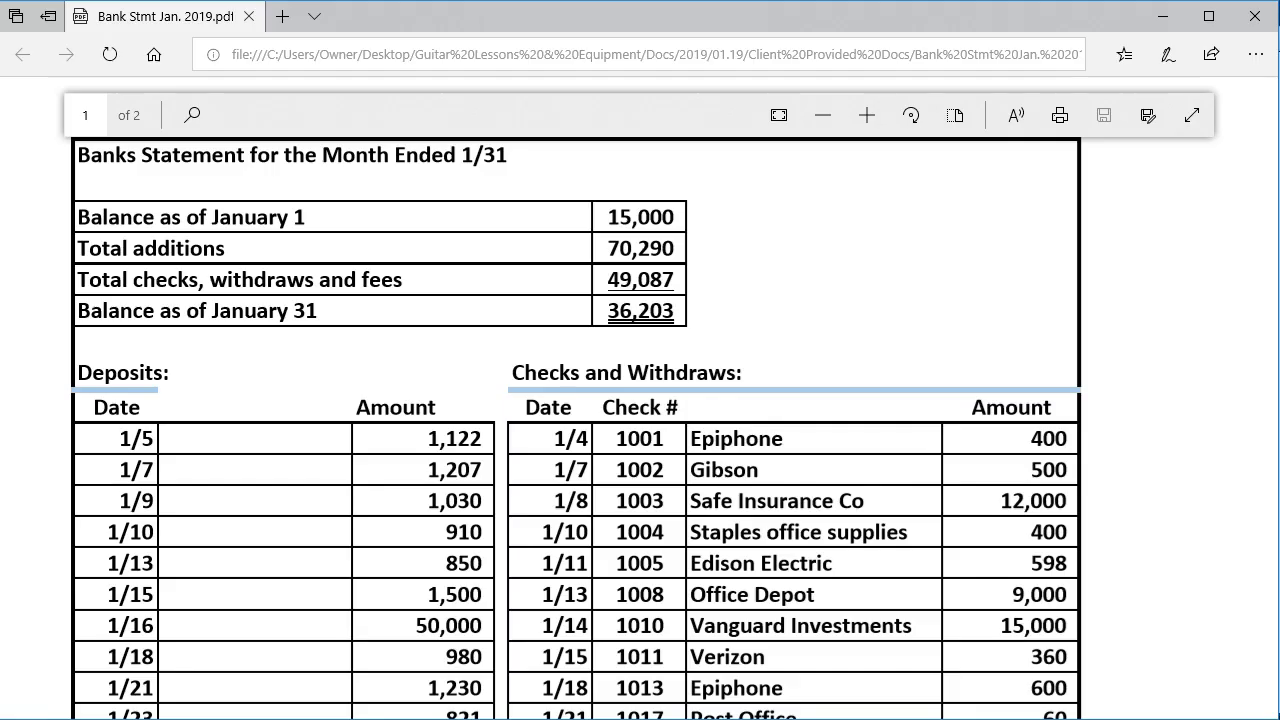
pyautogui.click(514, 528)
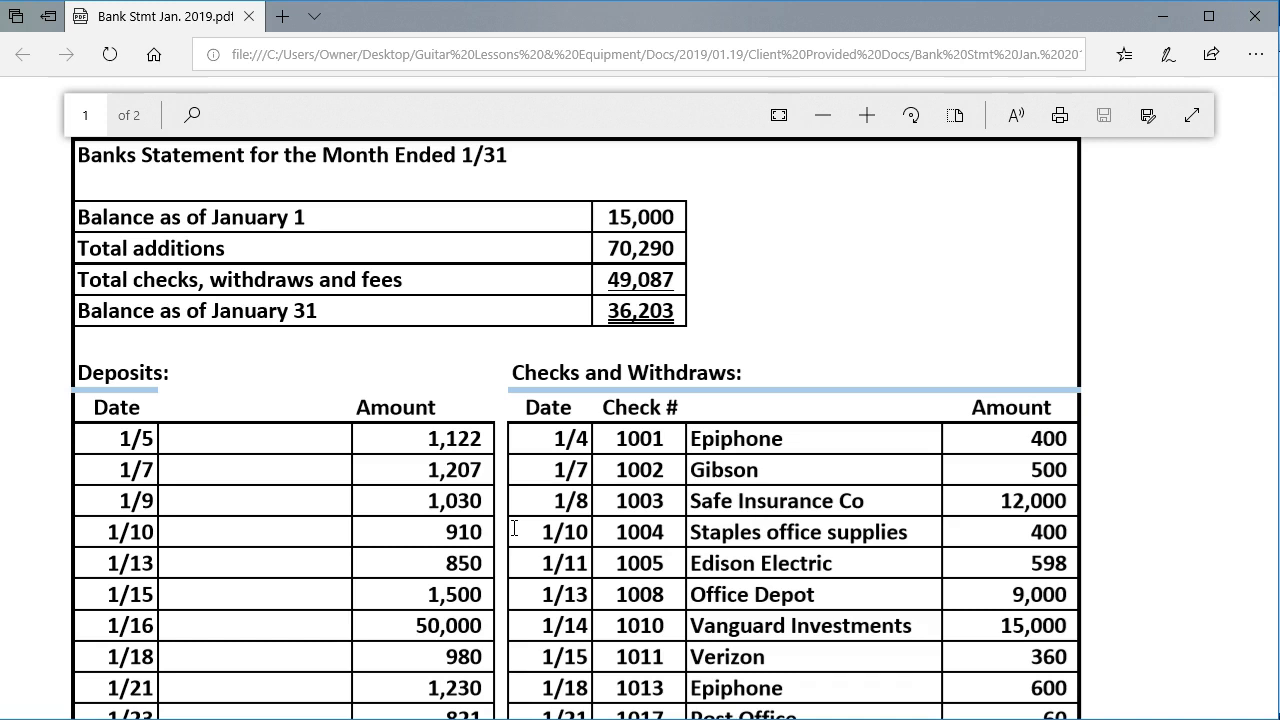
pyautogui.scroll(-1, 514, 528)
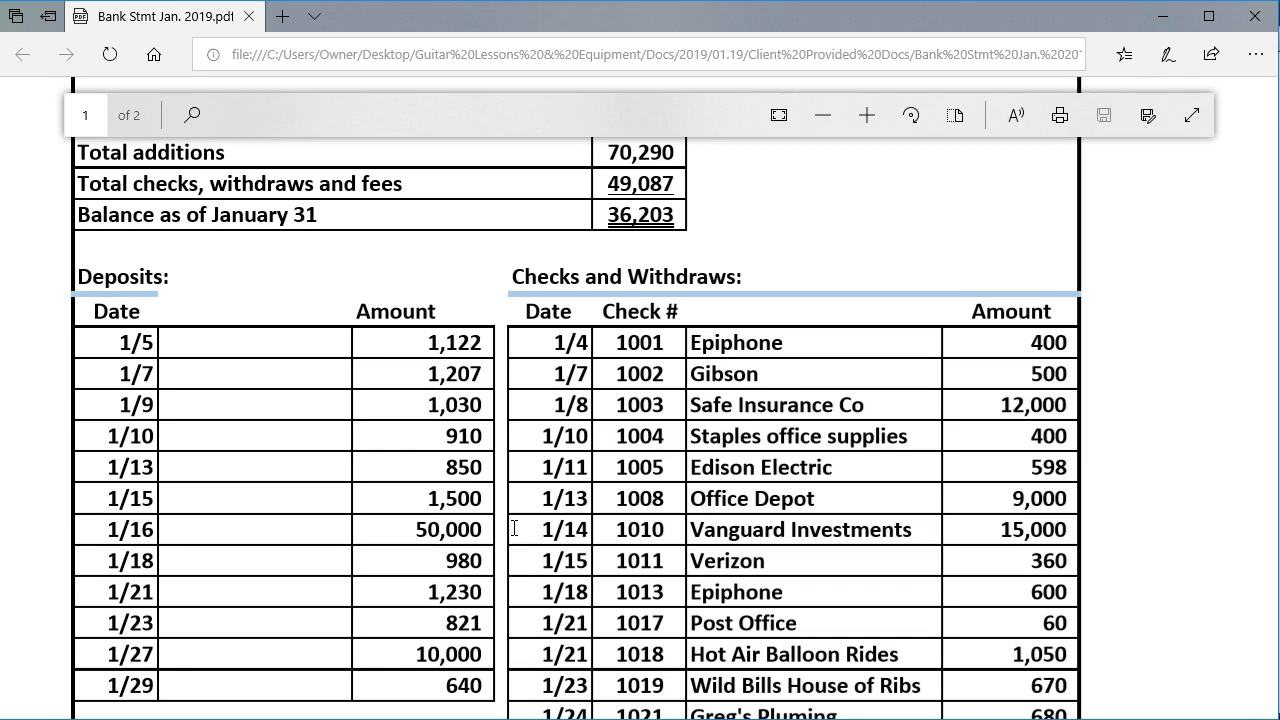
pyautogui.scroll(2, 580, 425)
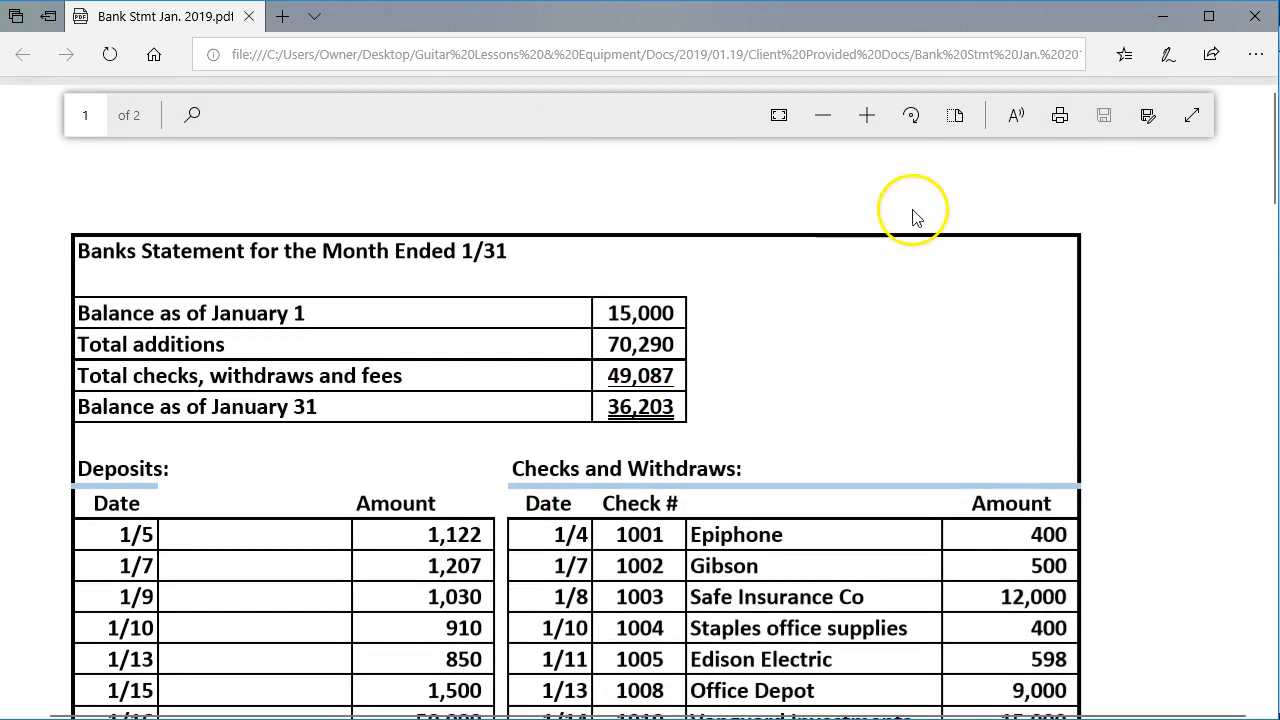
pyautogui.click(1157, 28)
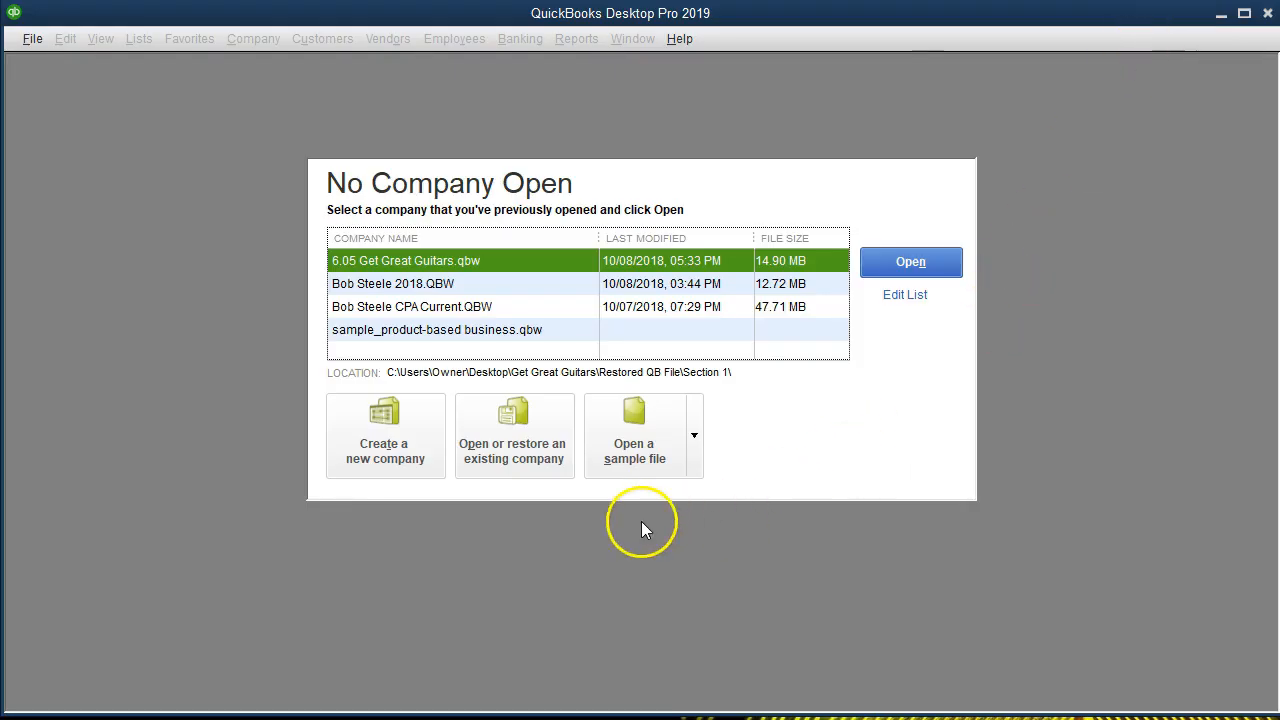
# Start creating a new company file.
pyautogui.click(403, 478)
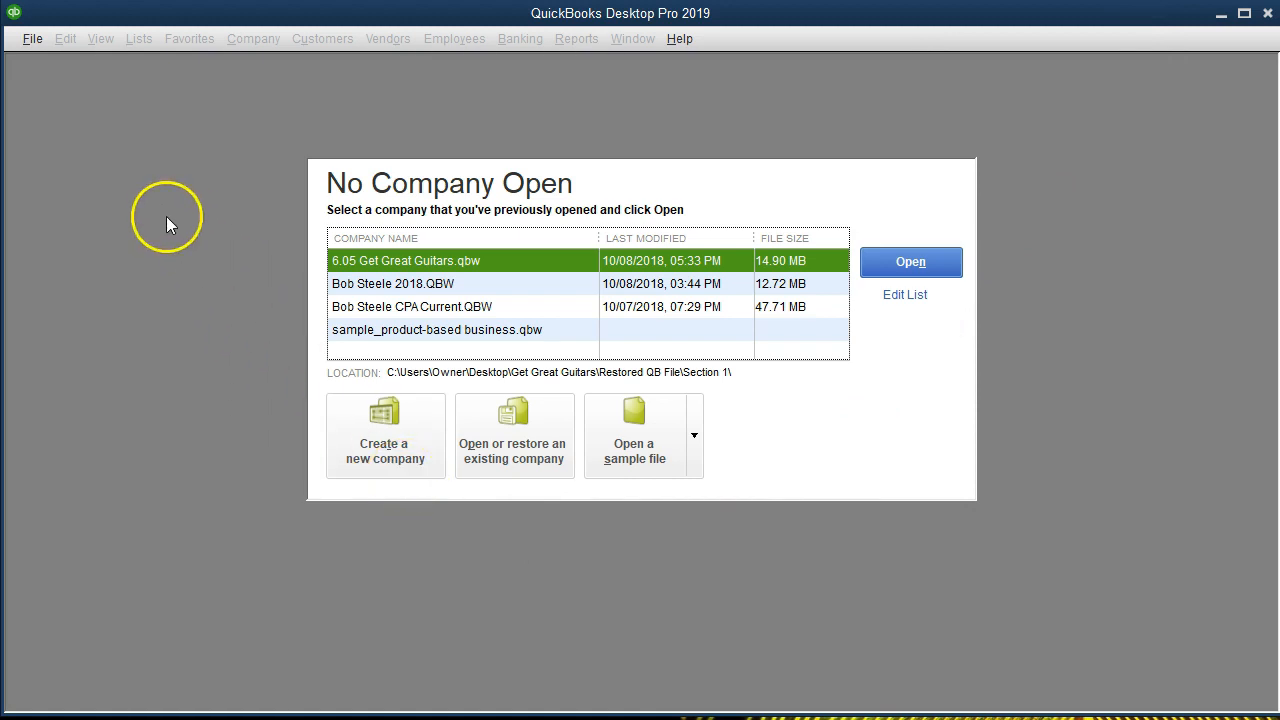
pyautogui.click(38, 41)
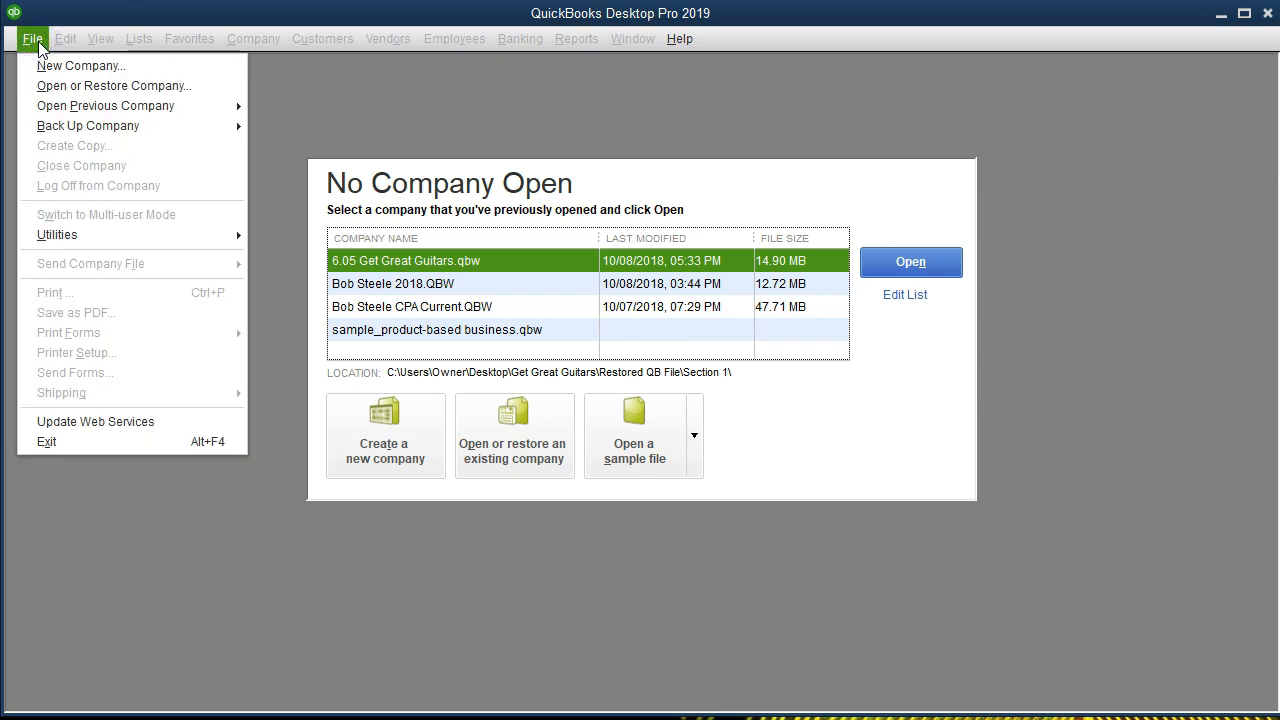
pyautogui.click(124, 70)
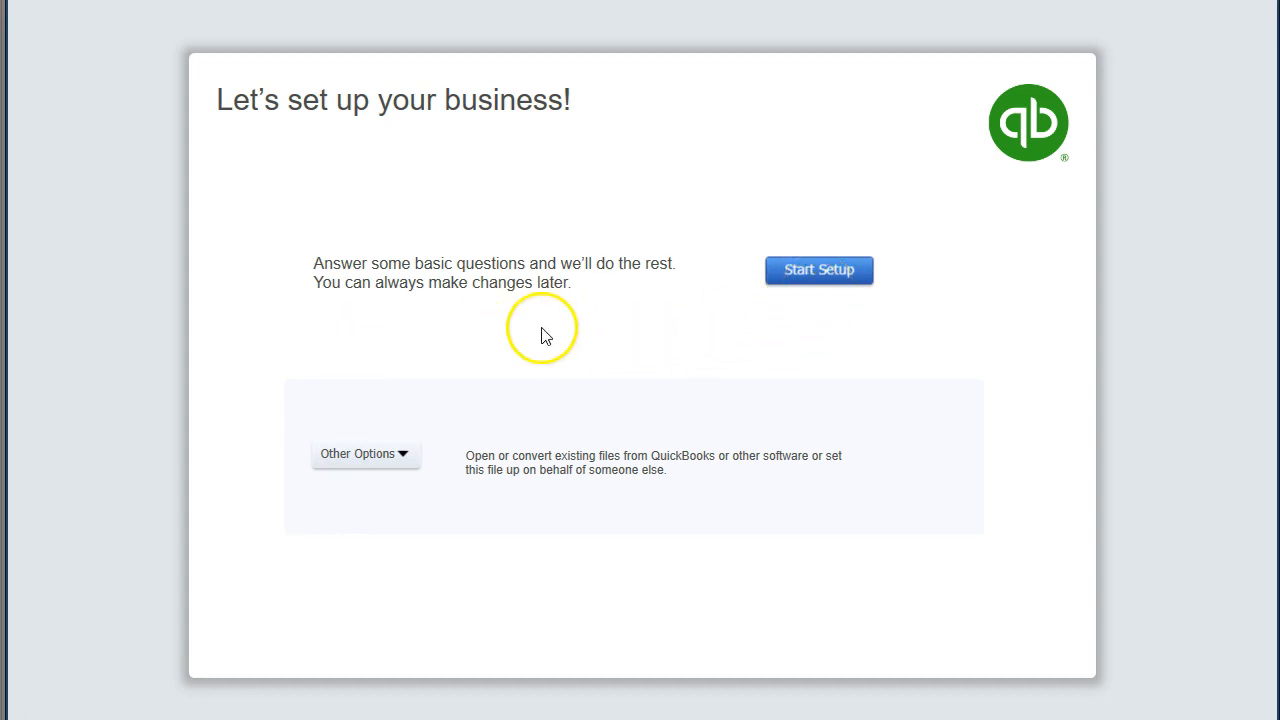
# Look through the other setup options for the new company without choosing one, and start the standard setup.
pyautogui.click(406, 458)
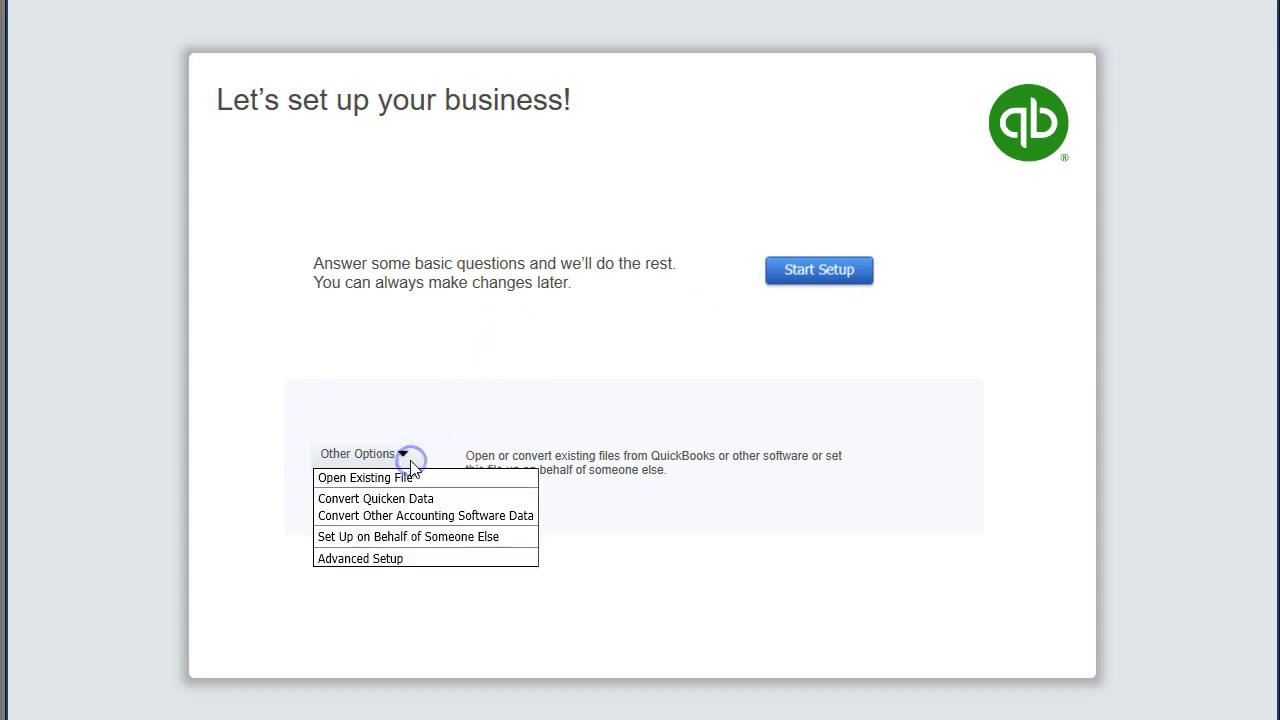
pyautogui.click(471, 522)
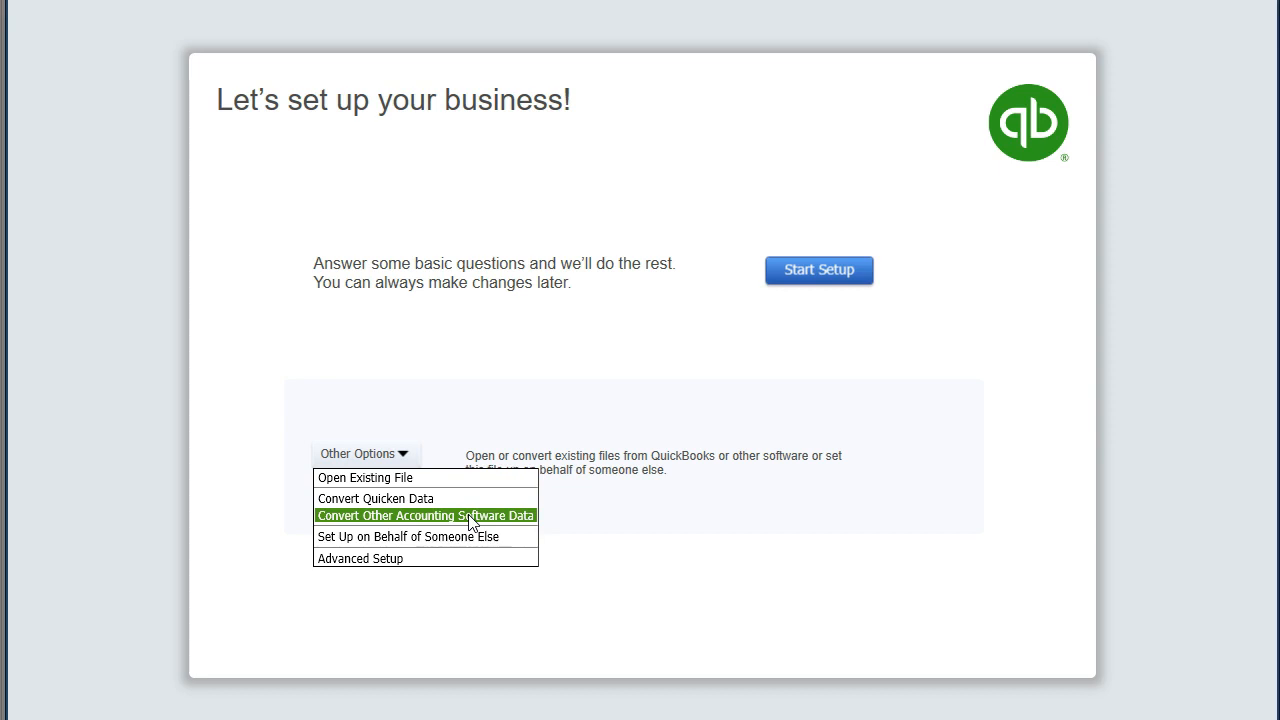
pyautogui.click(508, 541)
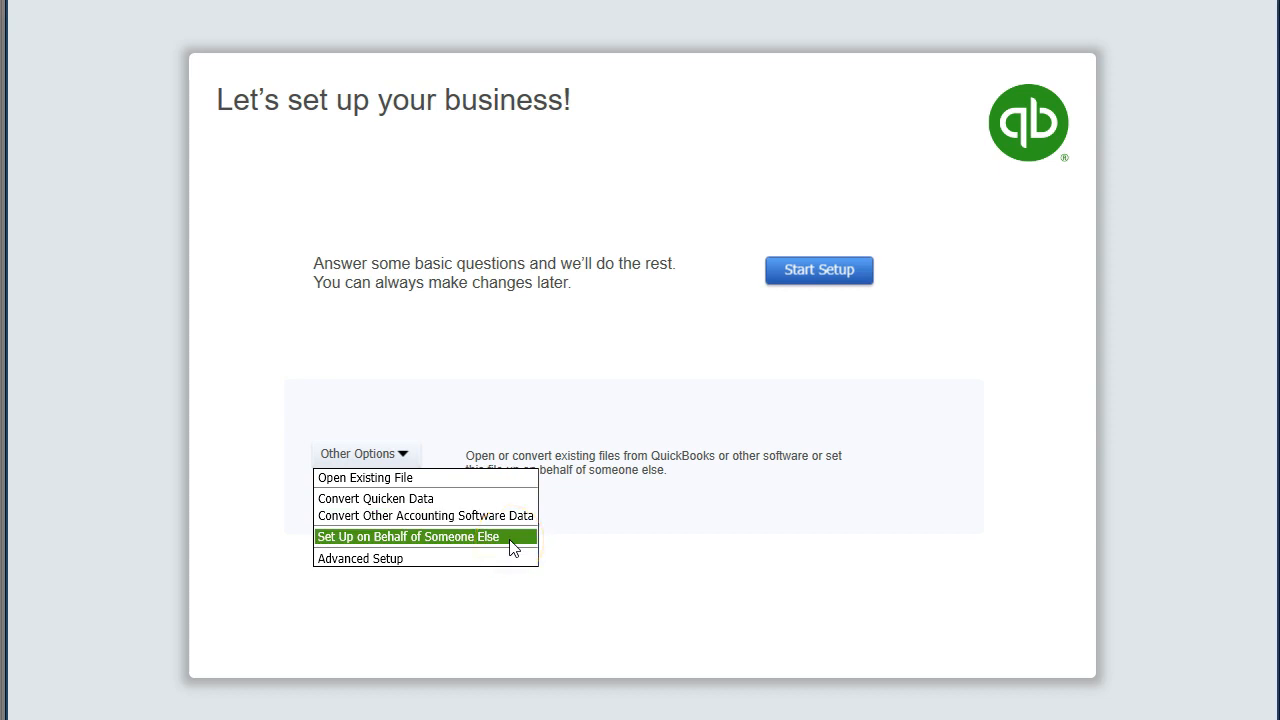
pyautogui.click(508, 558)
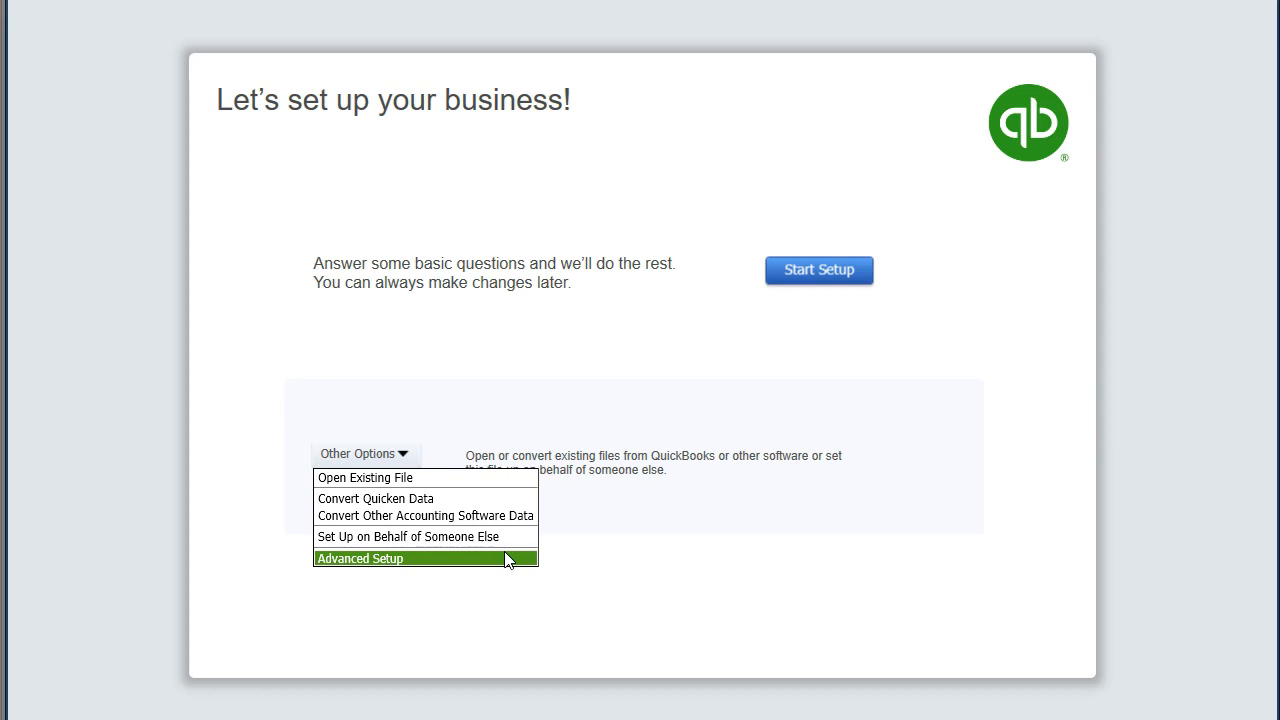
pyautogui.click(757, 340)
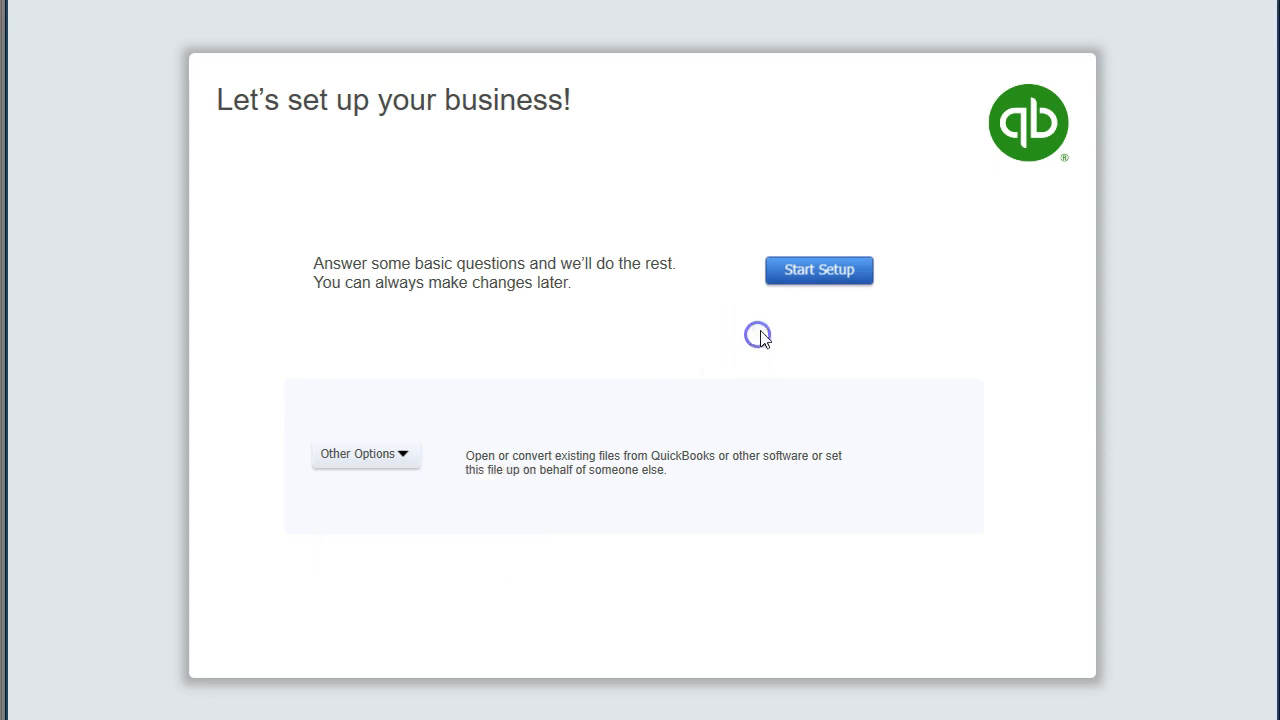
pyautogui.click(816, 285)
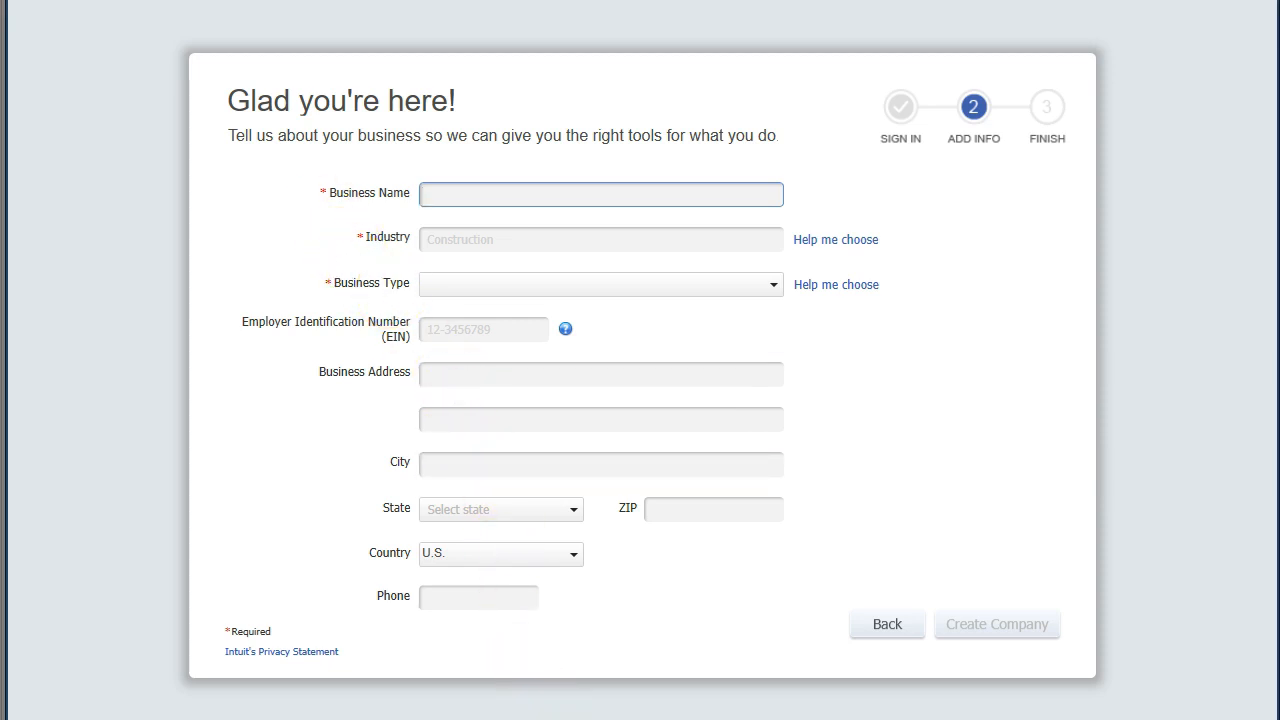
# Switch to the open items document in Word, start a bulleted list below the title and select "Guitar Lessons & Equipment" in the title.
pyautogui.click(566, 718)
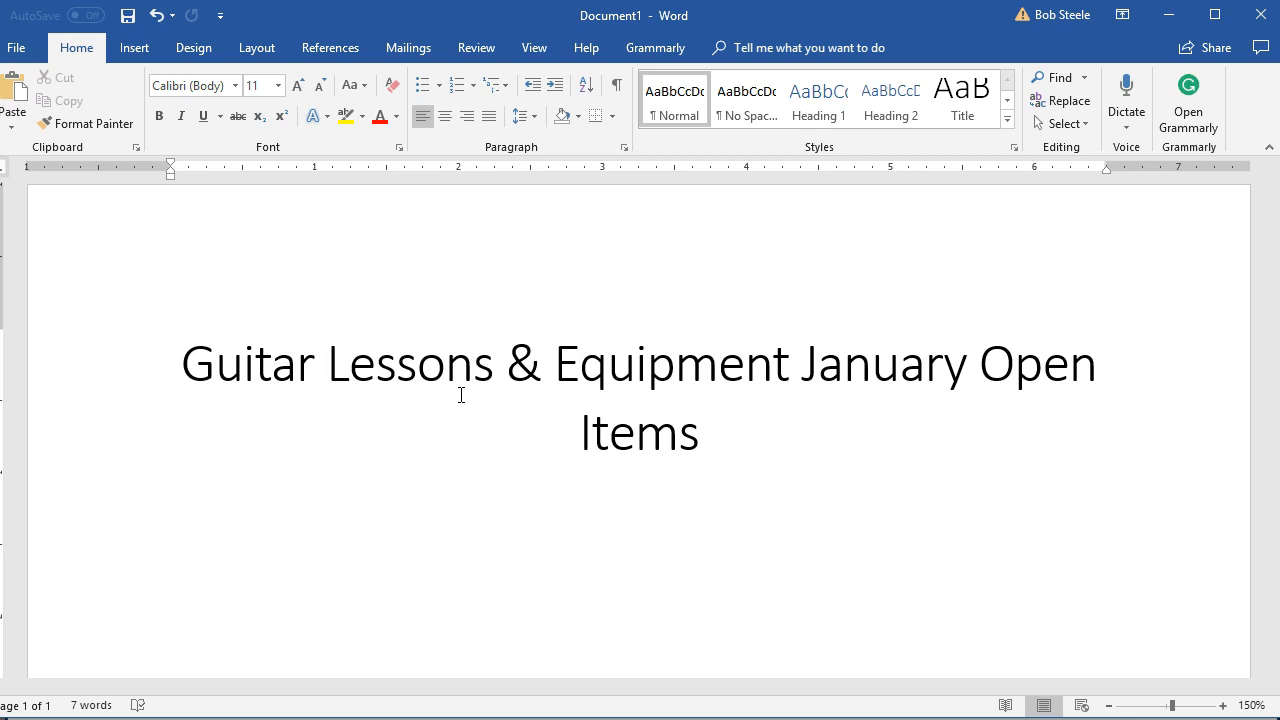
pyautogui.click(425, 92)
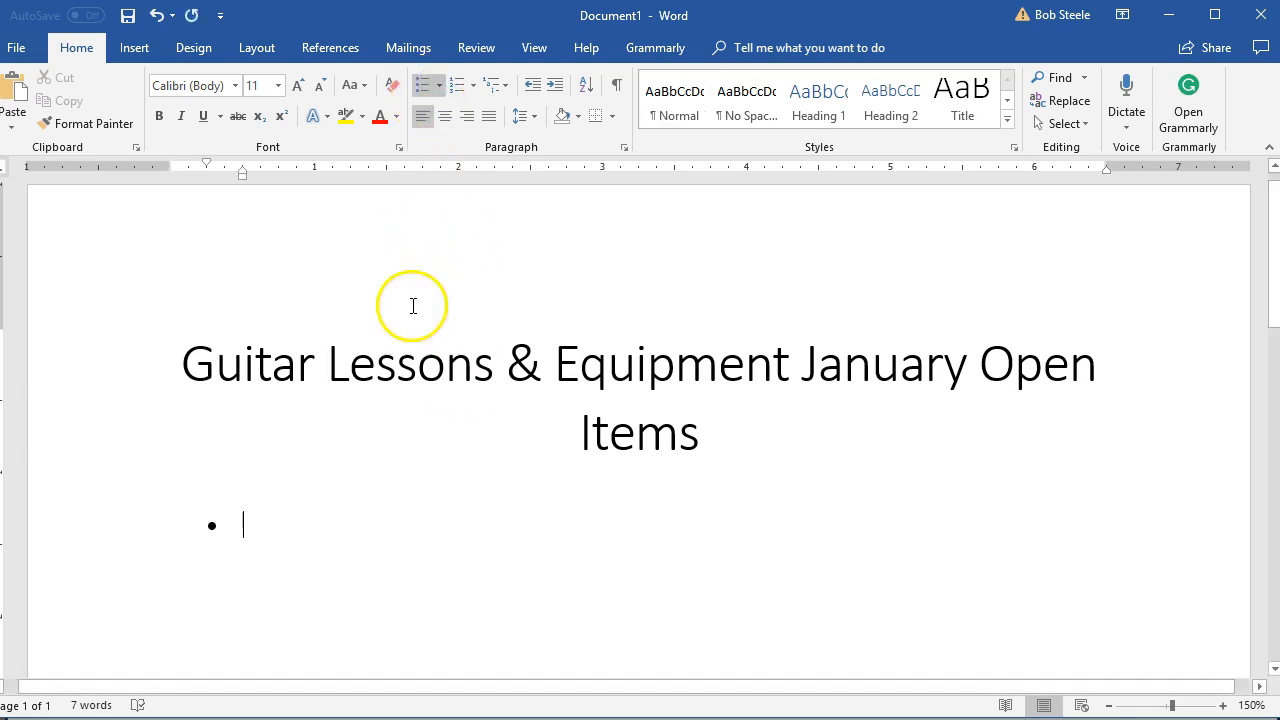
pyautogui.moveTo(183, 364); pyautogui.dragTo(669, 365)
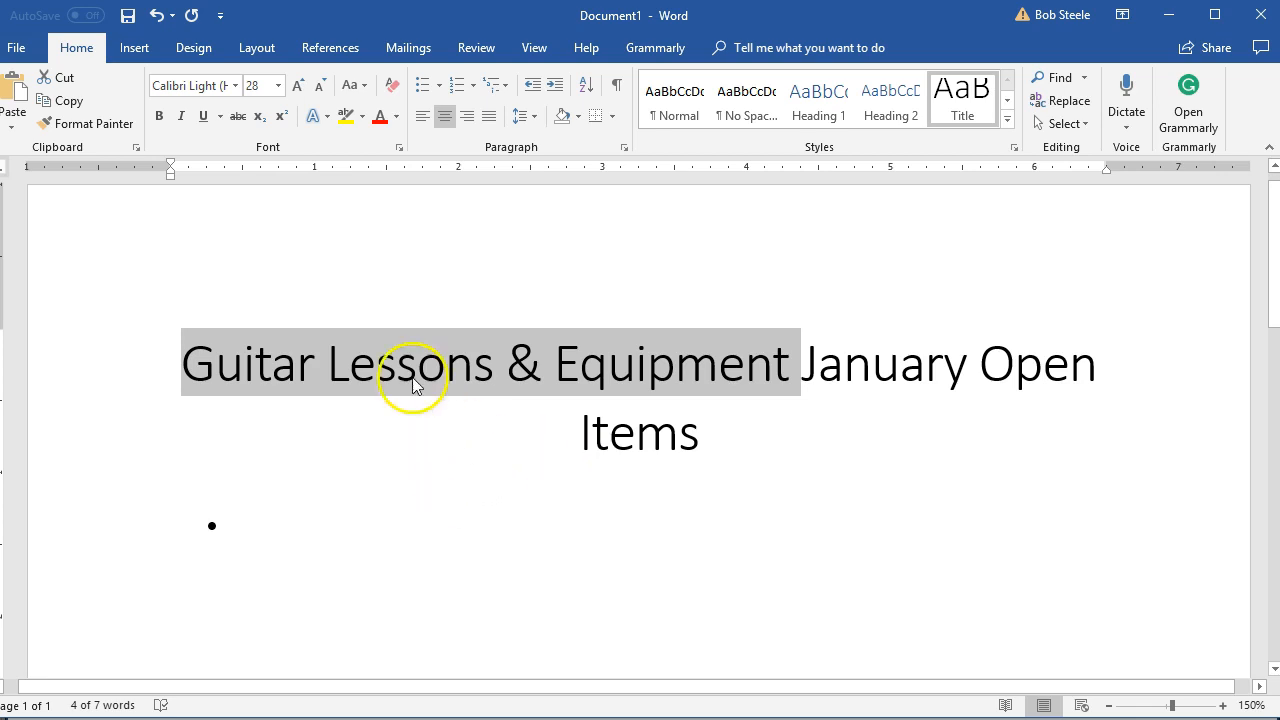
# Start saving the document under a new name, choosing the 01.19 folder within Guitar Lessons & Equipment, Docs, 2019 on the desktop.
pyautogui.click(17, 48)
pyautogui.click(45, 245)
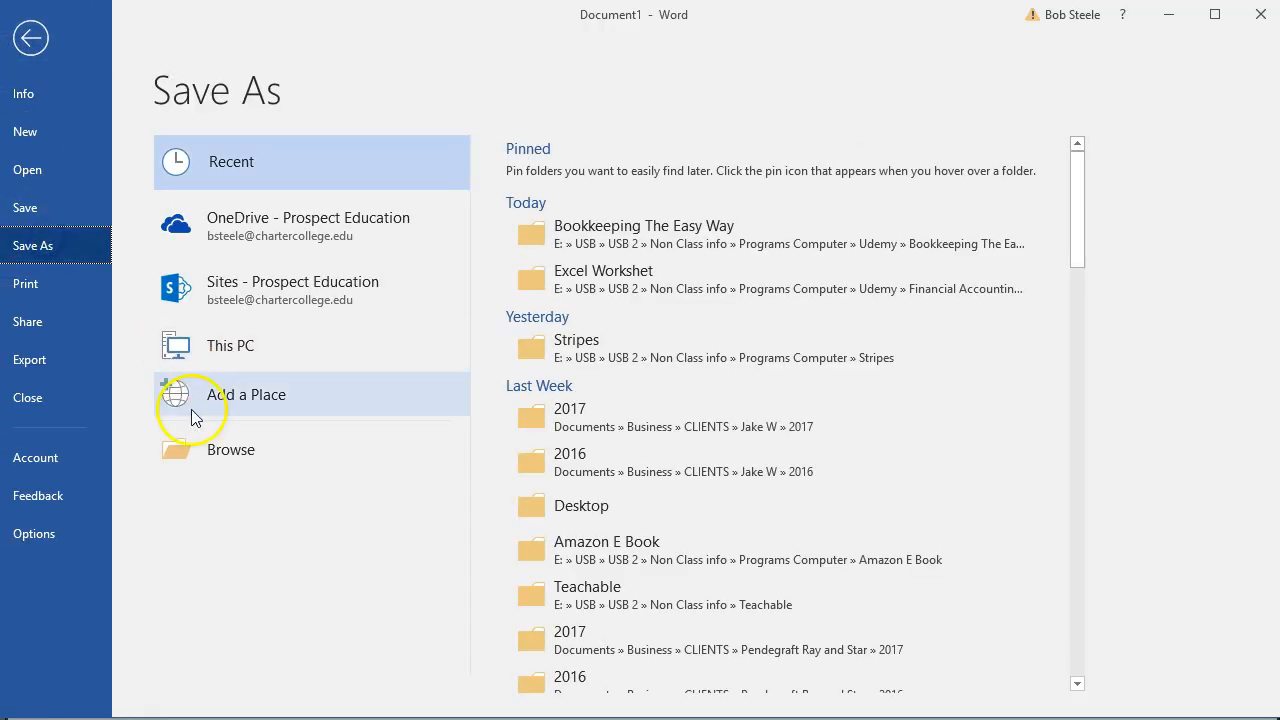
pyautogui.click(204, 452)
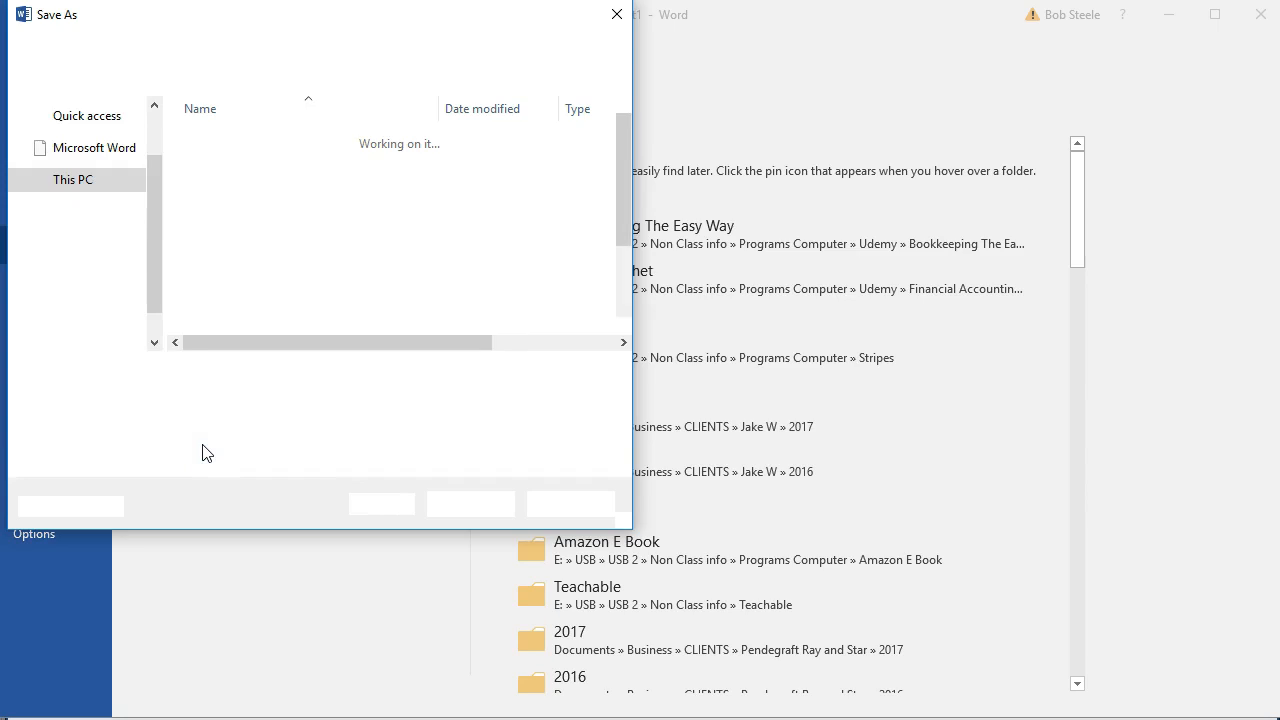
pyautogui.scroll(5, 152, 245)
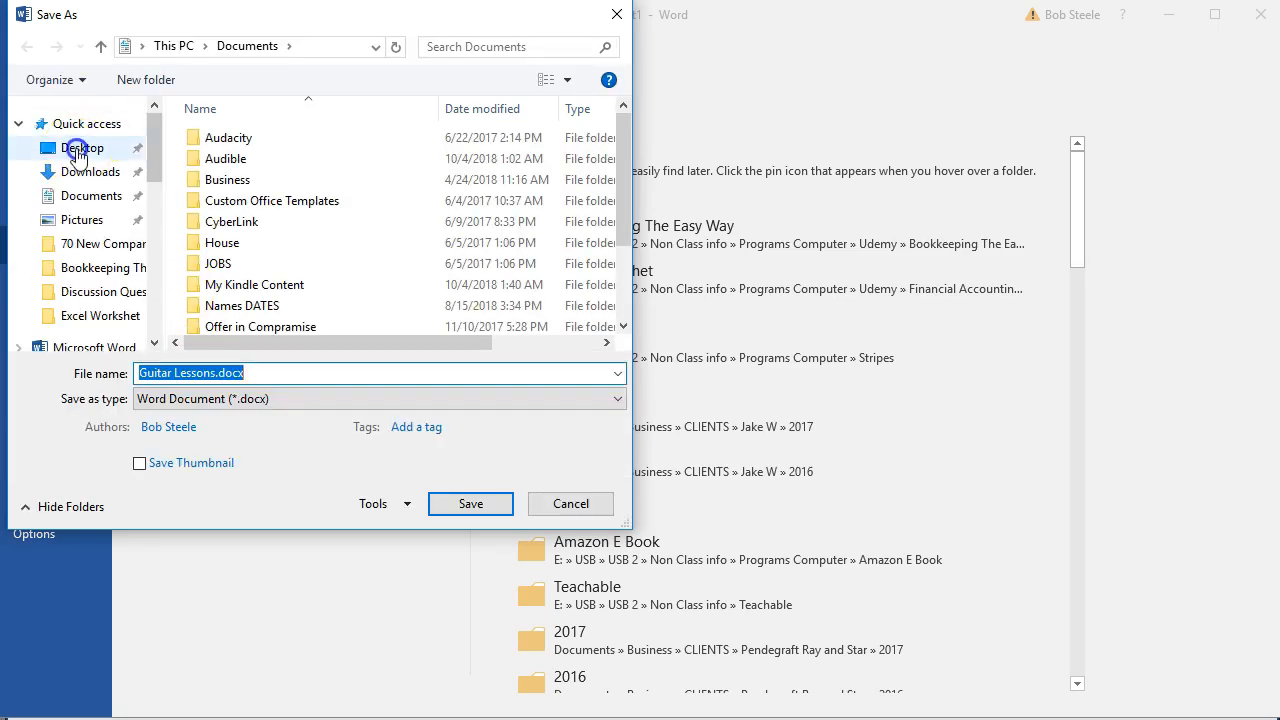
pyautogui.click(82, 148)
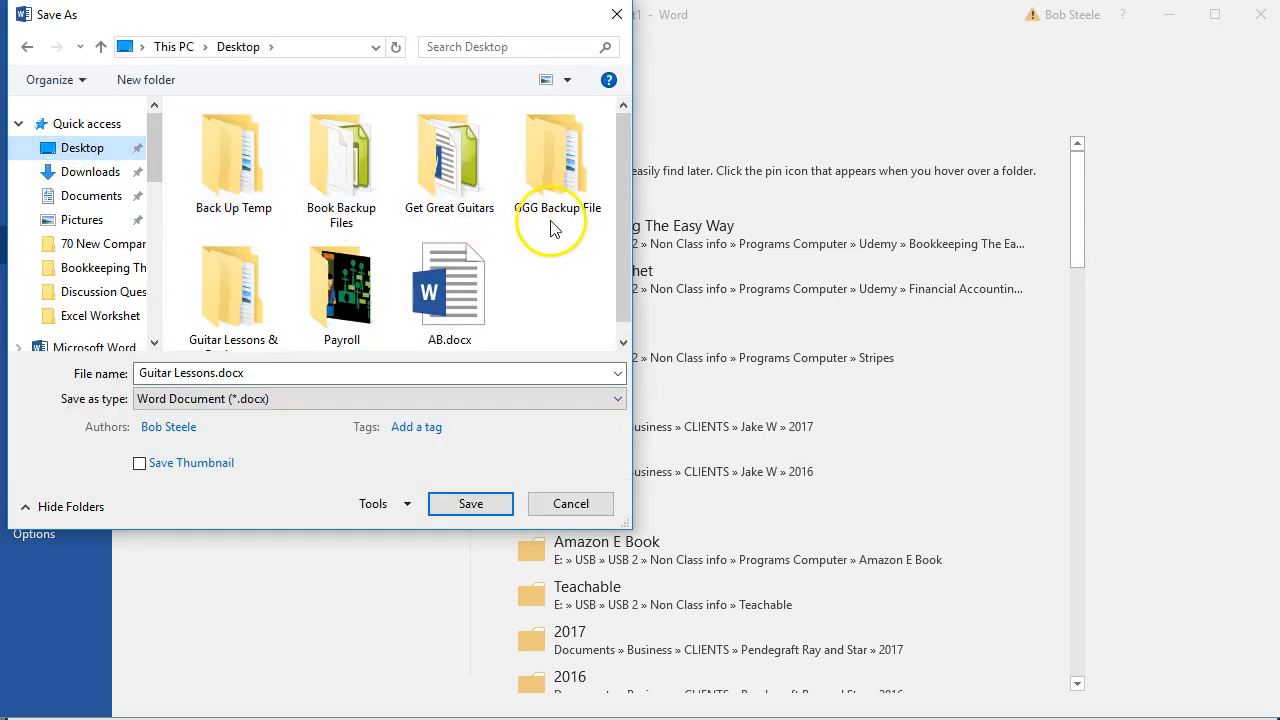
pyautogui.doubleClick(237, 279)
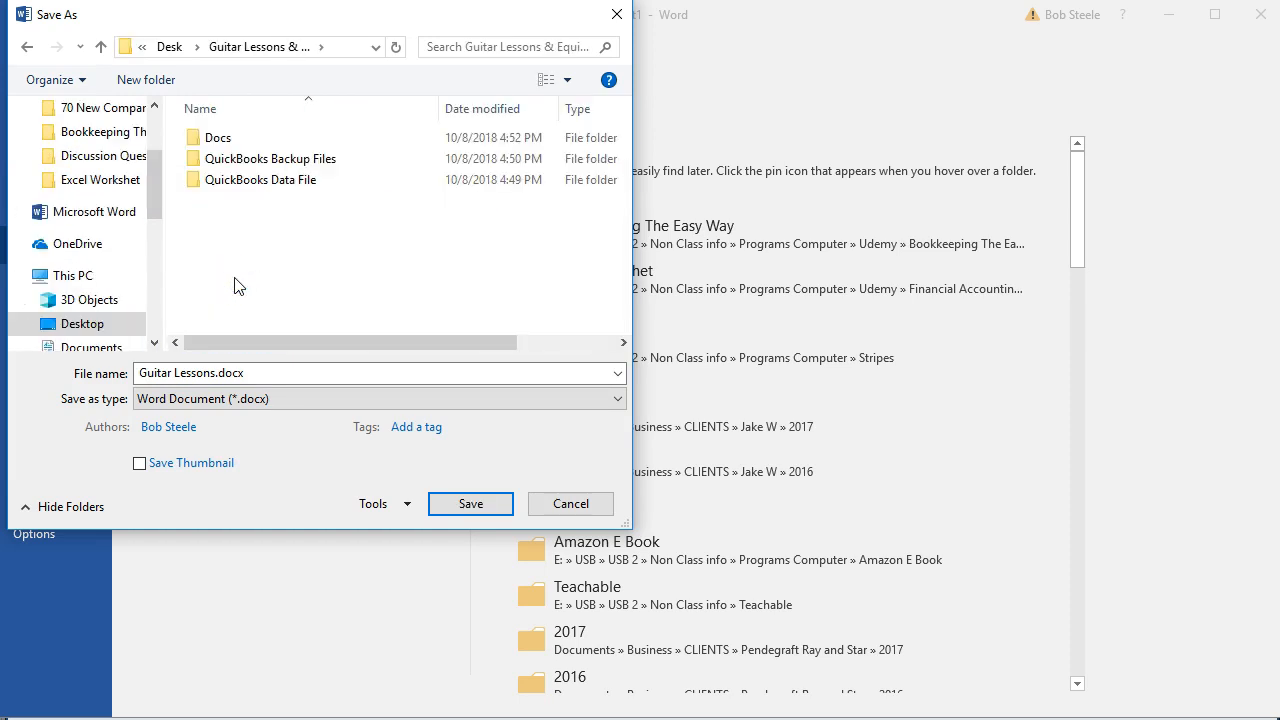
pyautogui.doubleClick(220, 142)
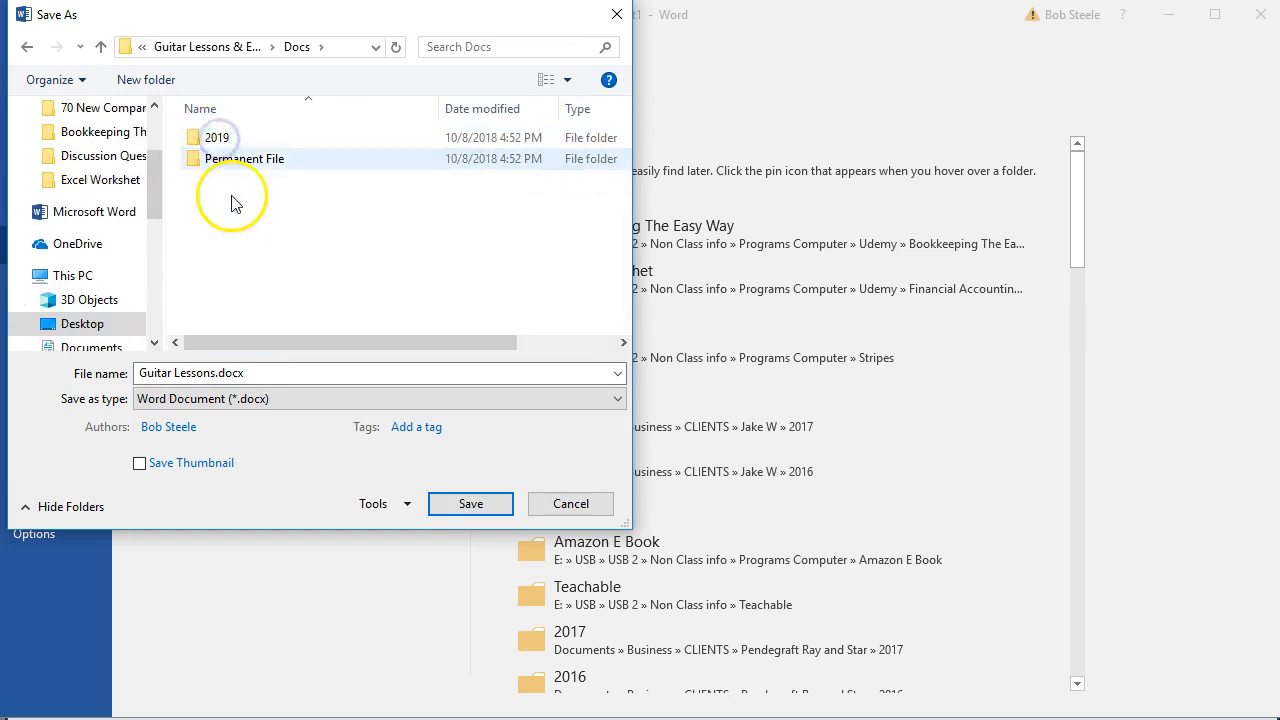
pyautogui.doubleClick(220, 138)
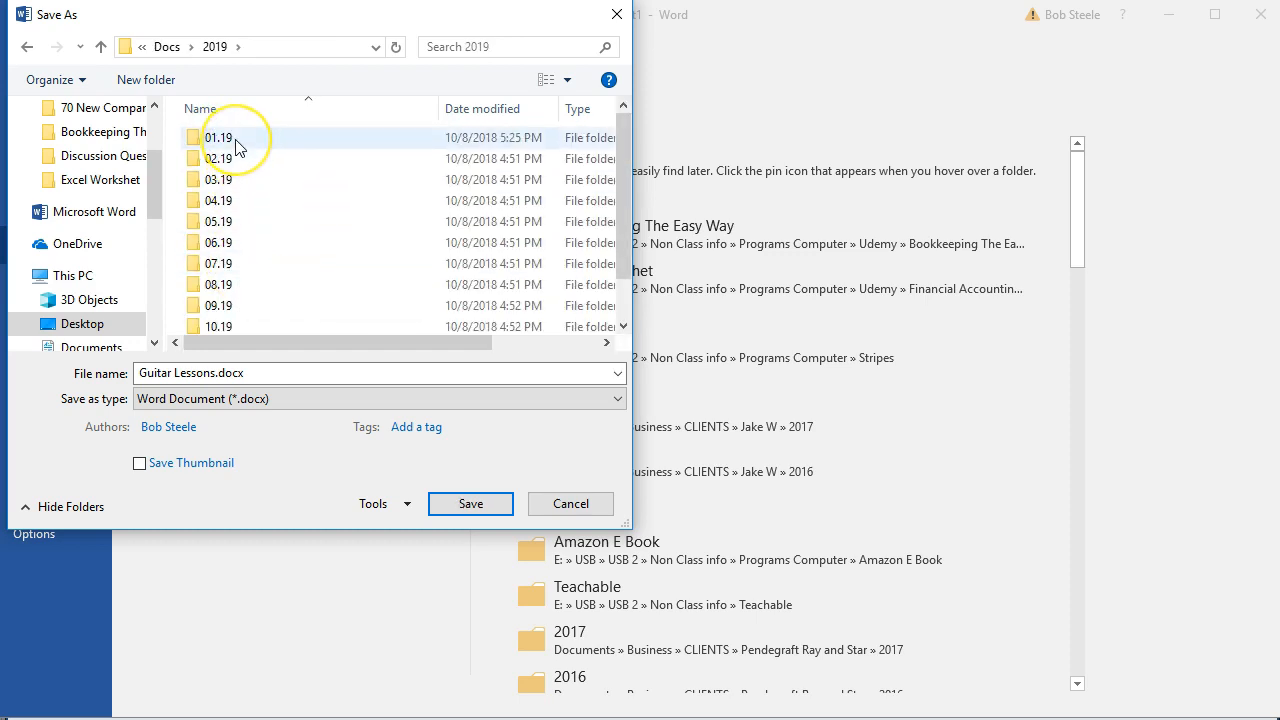
pyautogui.doubleClick(236, 140)
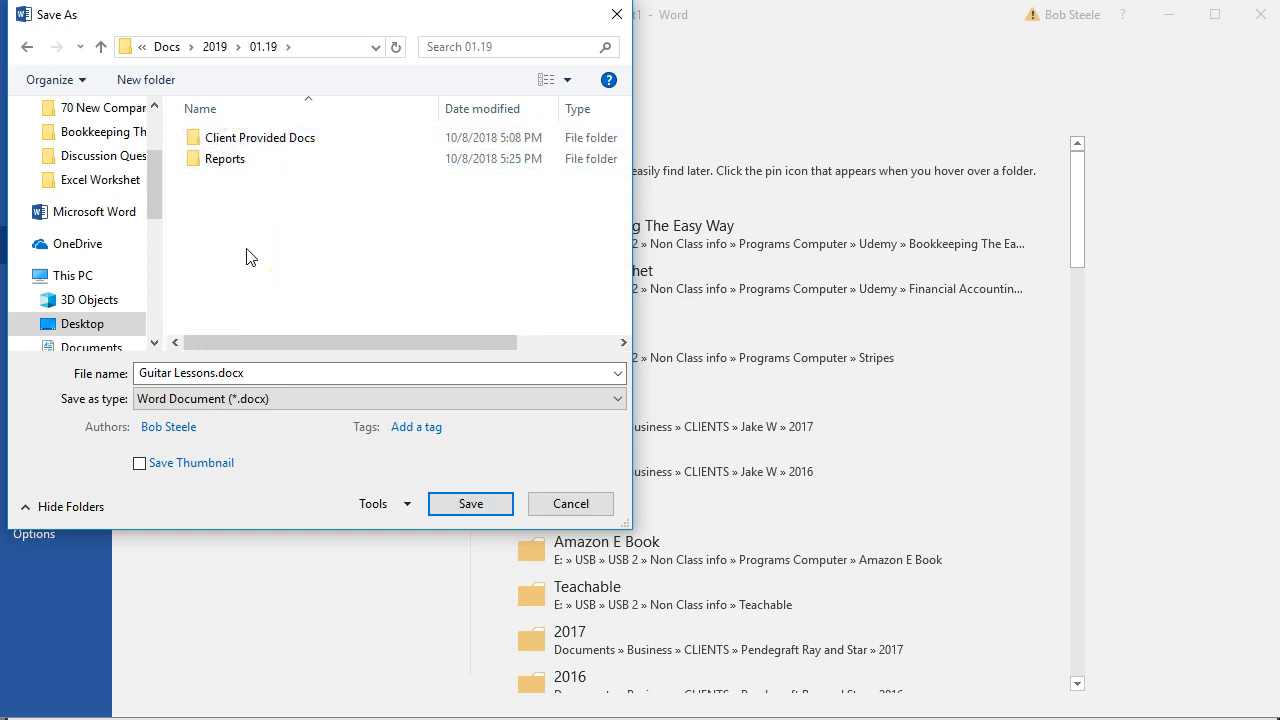
# Name the file "Open Items Jan. 2019.docx" and save it as a Word document.
pyautogui.click(202, 373)
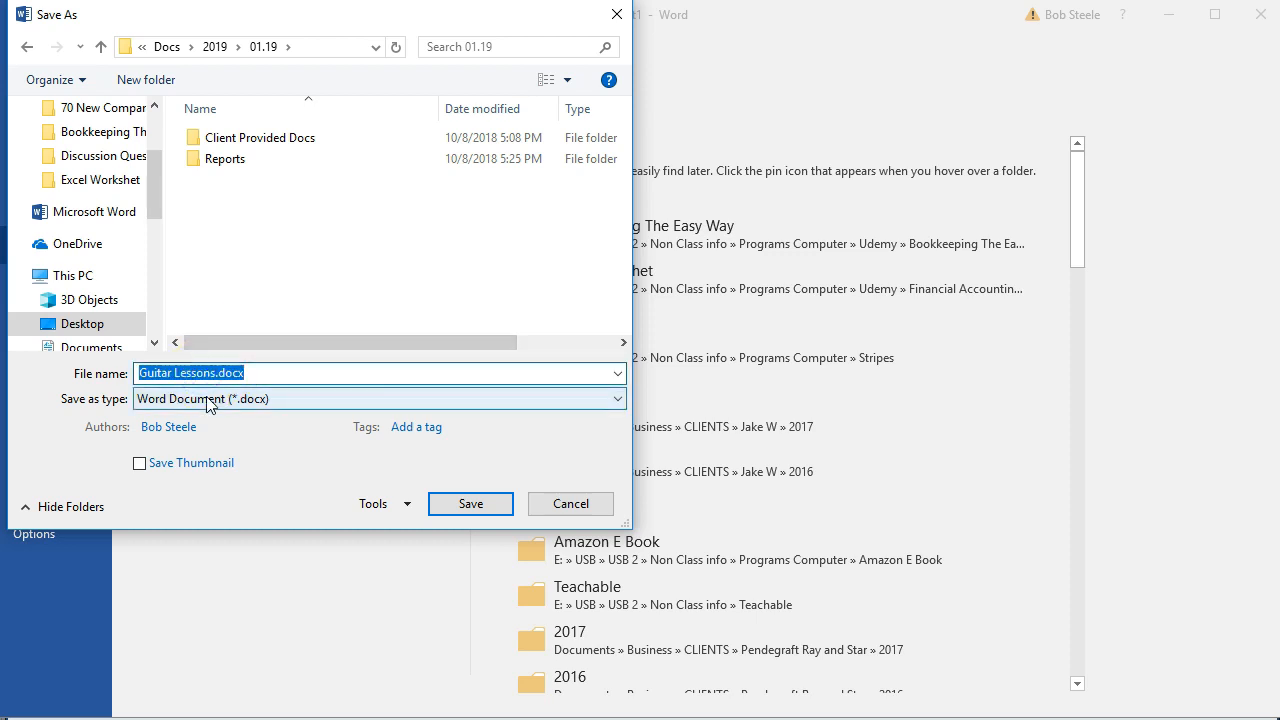
pyautogui.press('Left')
pyautogui.press('Left')
pyautogui.press('Left')
pyautogui.press('BackSpace')
pyautogui.press('BackSpace')
pyautogui.press('BackSpace')
pyautogui.press('BackSpace')
pyautogui.press('BackSpace')
pyautogui.press('BackSpace')
pyautogui.press('BackSpace')
pyautogui.press('BackSpace')
pyautogui.press('BackSpace')
pyautogui.press('BackSpace')
pyautogui.press('BackSpace')
pyautogui.press('BackSpace')
pyautogui.press('BackSpace')
pyautogui.press('BackSpace')
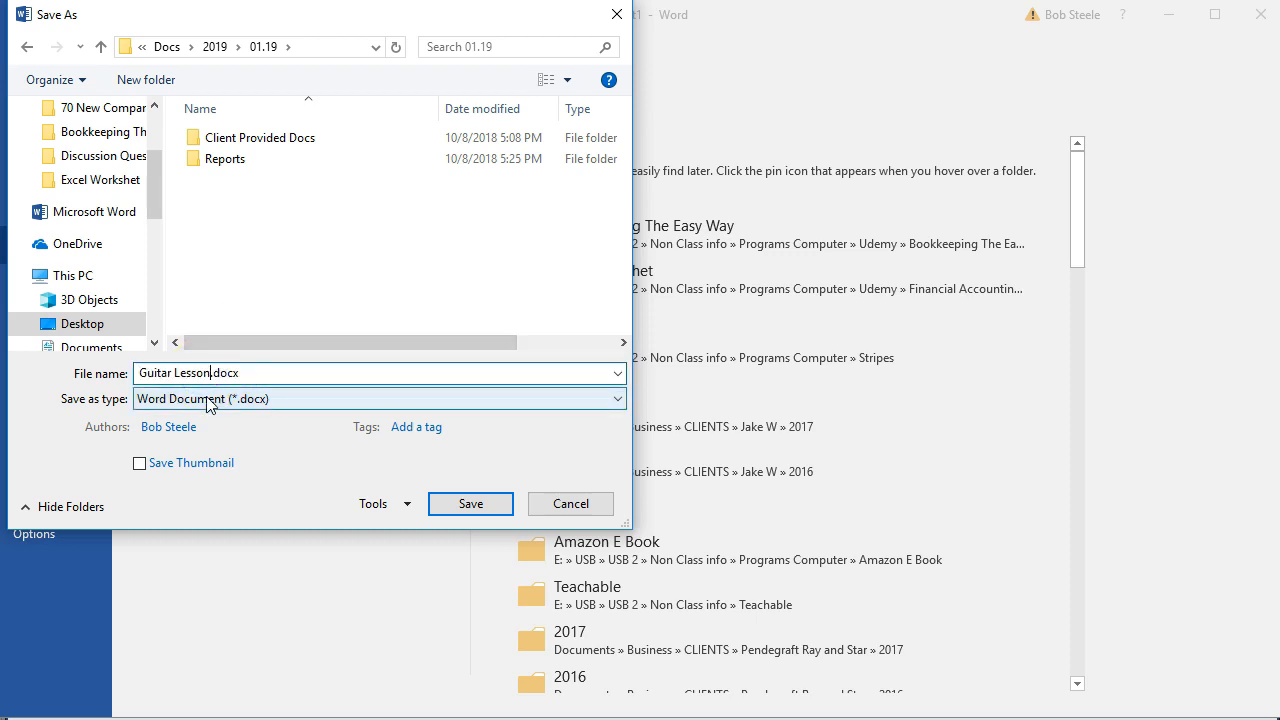
pyautogui.write('0pen Items ')
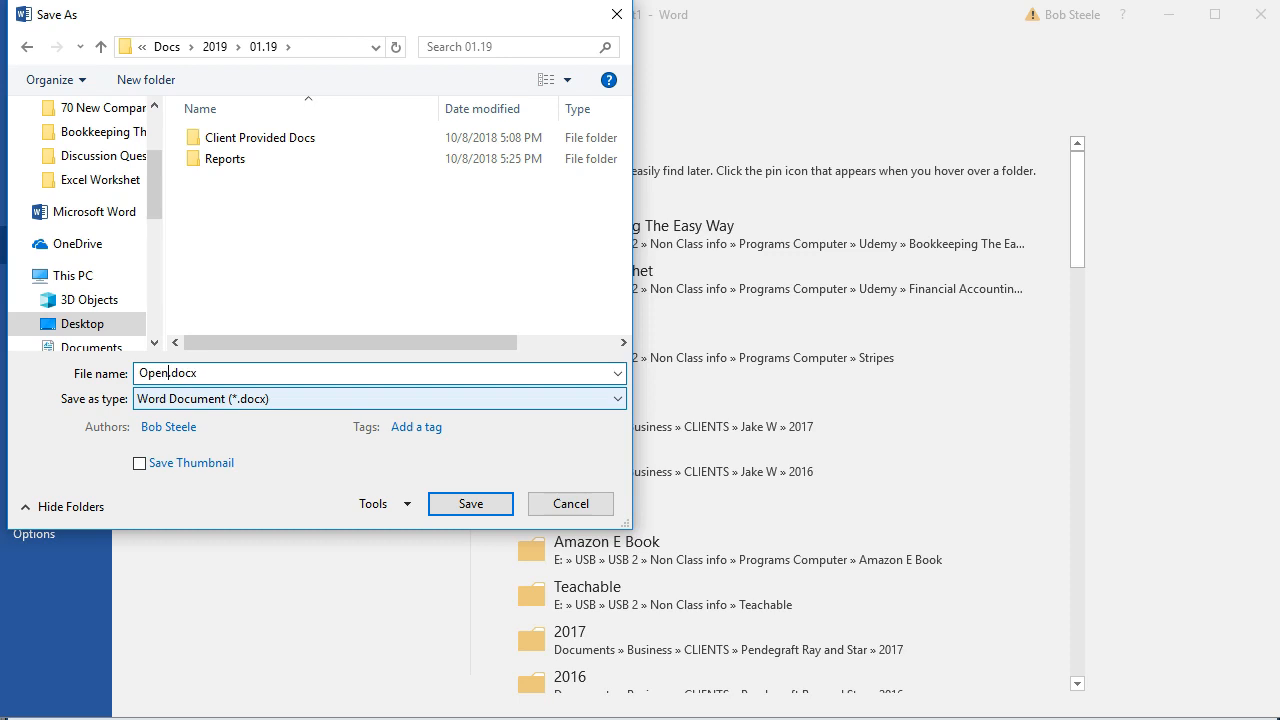
pyautogui.write('Jan. 2019')
pyautogui.click(441, 505)
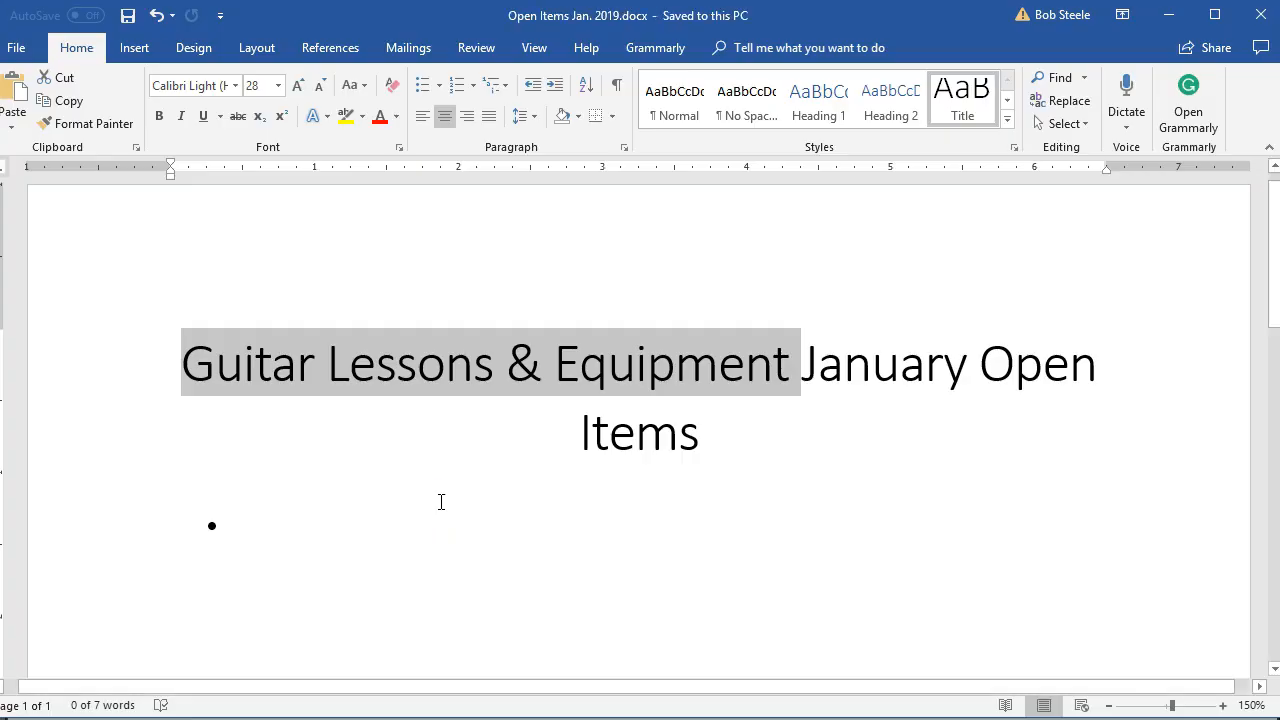
# Copy "Guitar Lessons & Equipment" from the document title into the business name of the QuickBooks company setup.
pyautogui.rightClick(437, 380)
pyautogui.click(458, 415)
pyautogui.click(1170, 17)
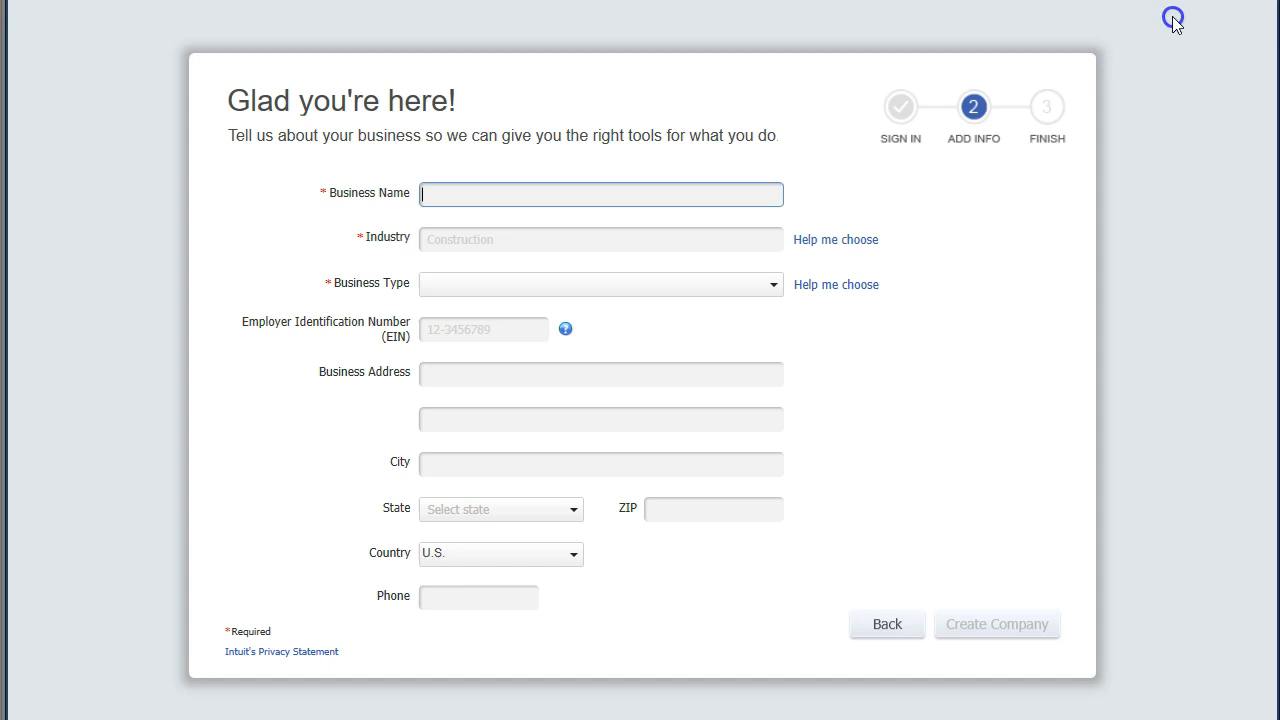
pyautogui.click(478, 190)
pyautogui.hotkey('ctrl', 'v')
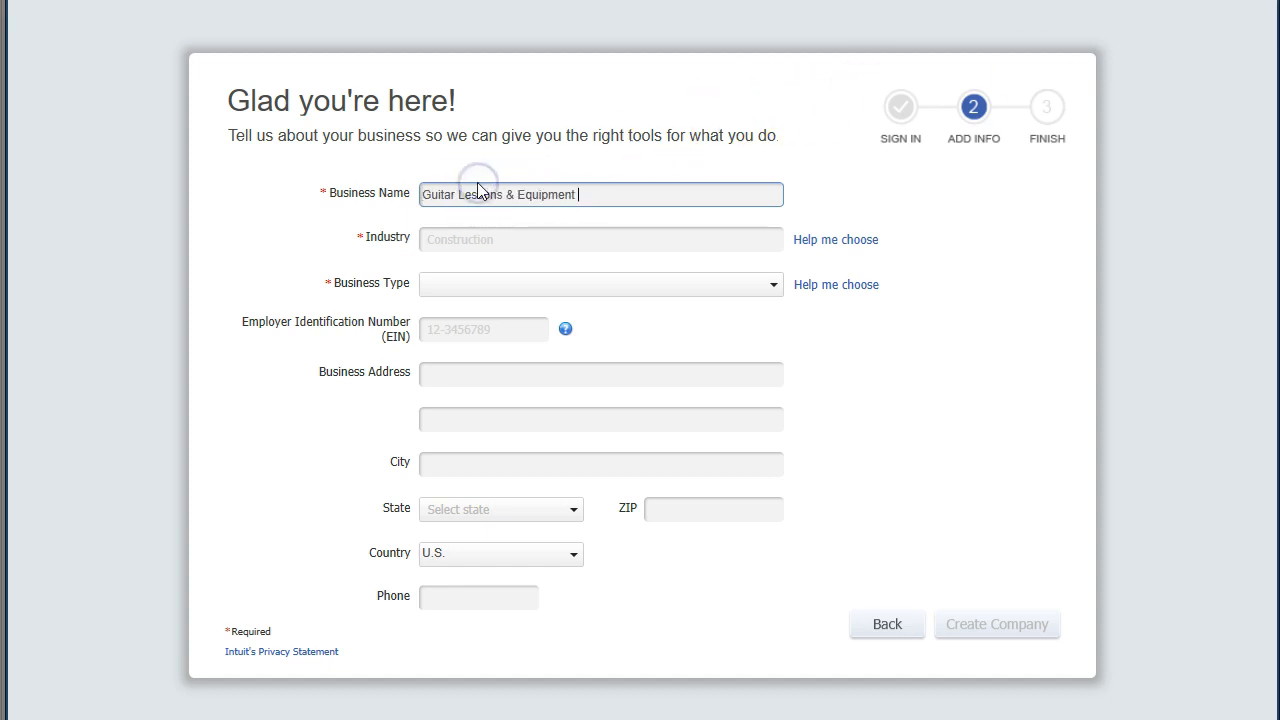
# Select General Product-based Business as the company's industry from the help list of industries.
pyautogui.click(485, 240)
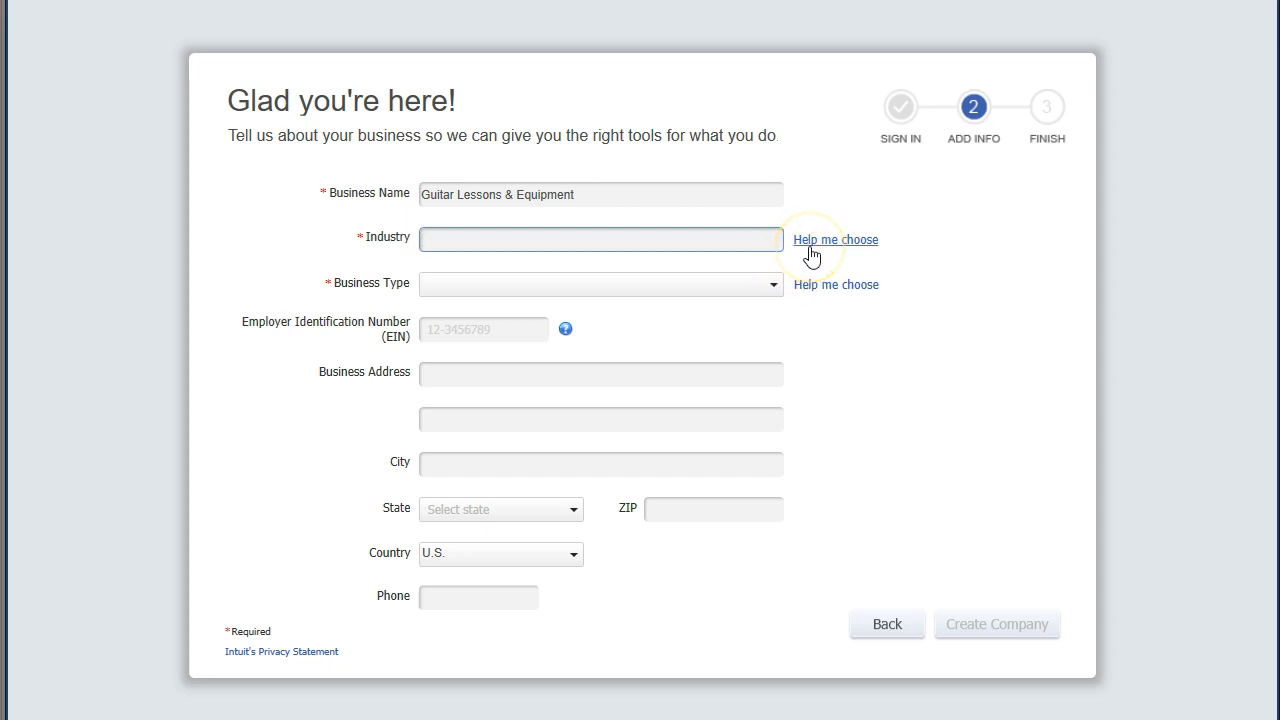
pyautogui.click(811, 250)
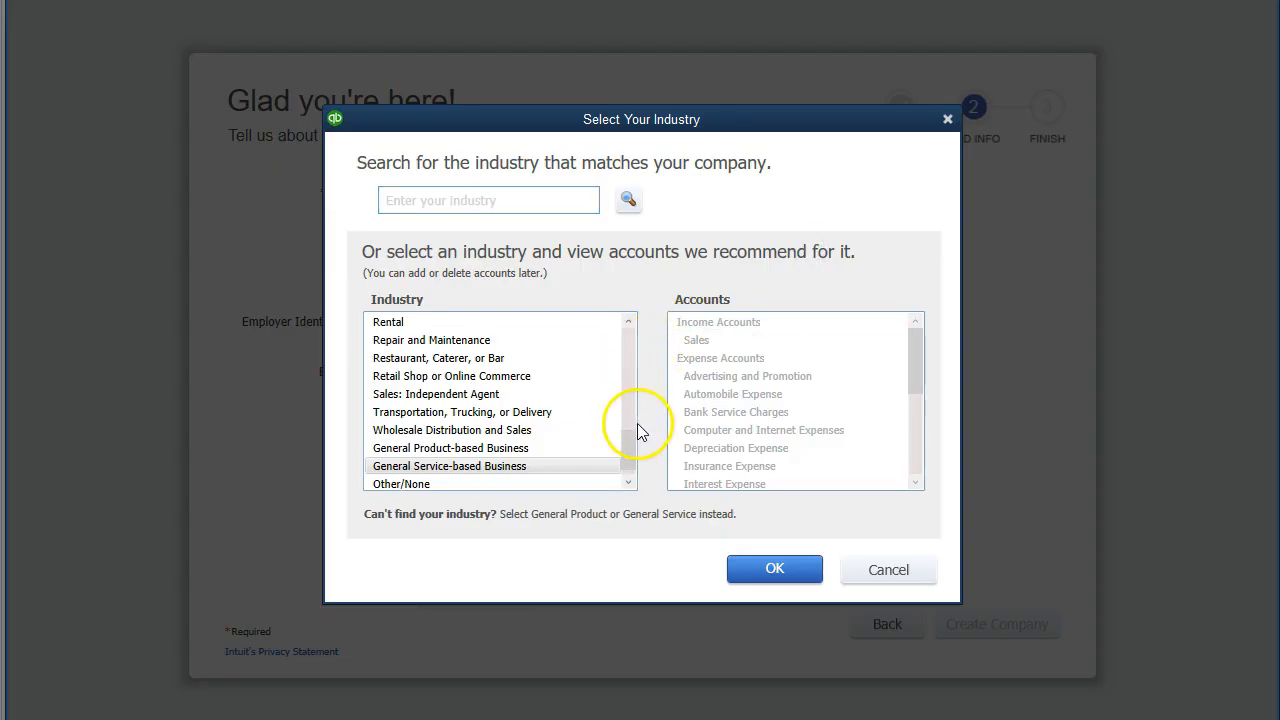
pyautogui.moveTo(631, 451); pyautogui.dragTo(630, 340)
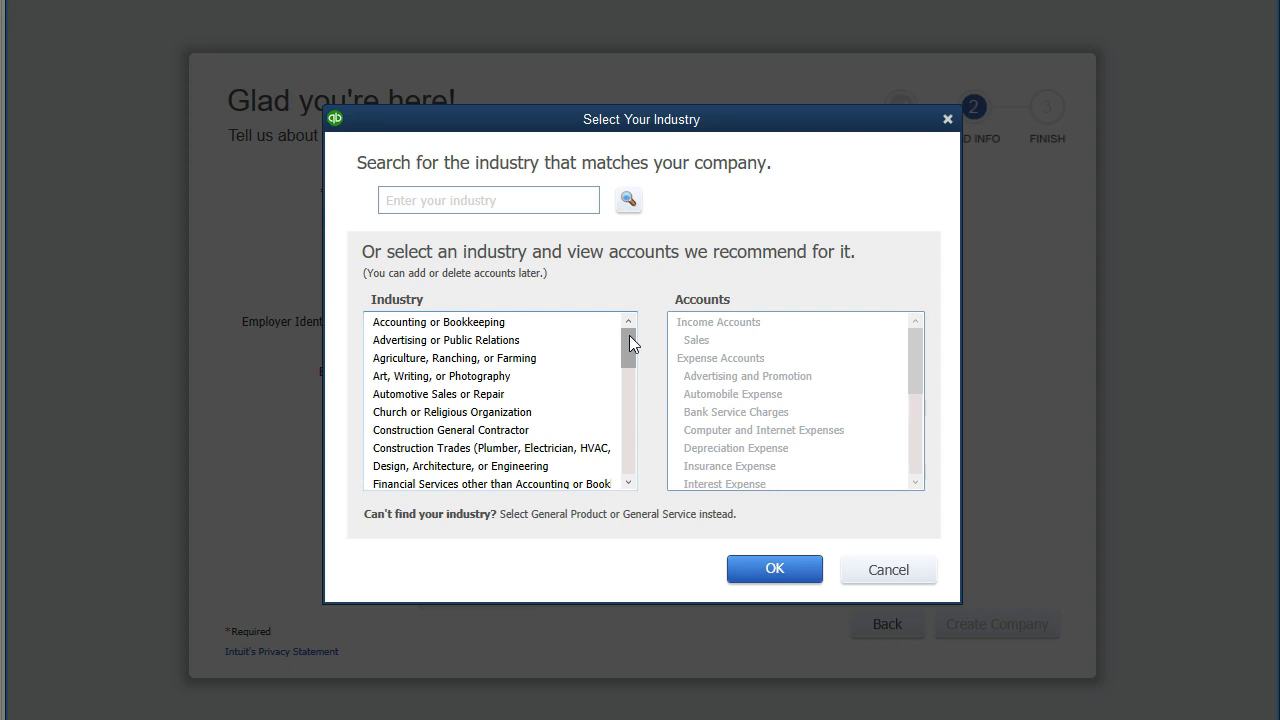
pyautogui.click(630, 483)
pyautogui.click(631, 483)
pyautogui.click(631, 483)
pyautogui.click(631, 483)
pyautogui.click(631, 483)
pyautogui.click(631, 483)
pyautogui.click(631, 483)
pyautogui.click(631, 483)
pyautogui.click(631, 483)
pyautogui.click(631, 483)
pyautogui.click(631, 483)
pyautogui.click(631, 483)
pyautogui.click(631, 483)
pyautogui.click(631, 483)
pyautogui.click(631, 483)
pyautogui.click(631, 483)
pyautogui.click(631, 483)
pyautogui.click(631, 483)
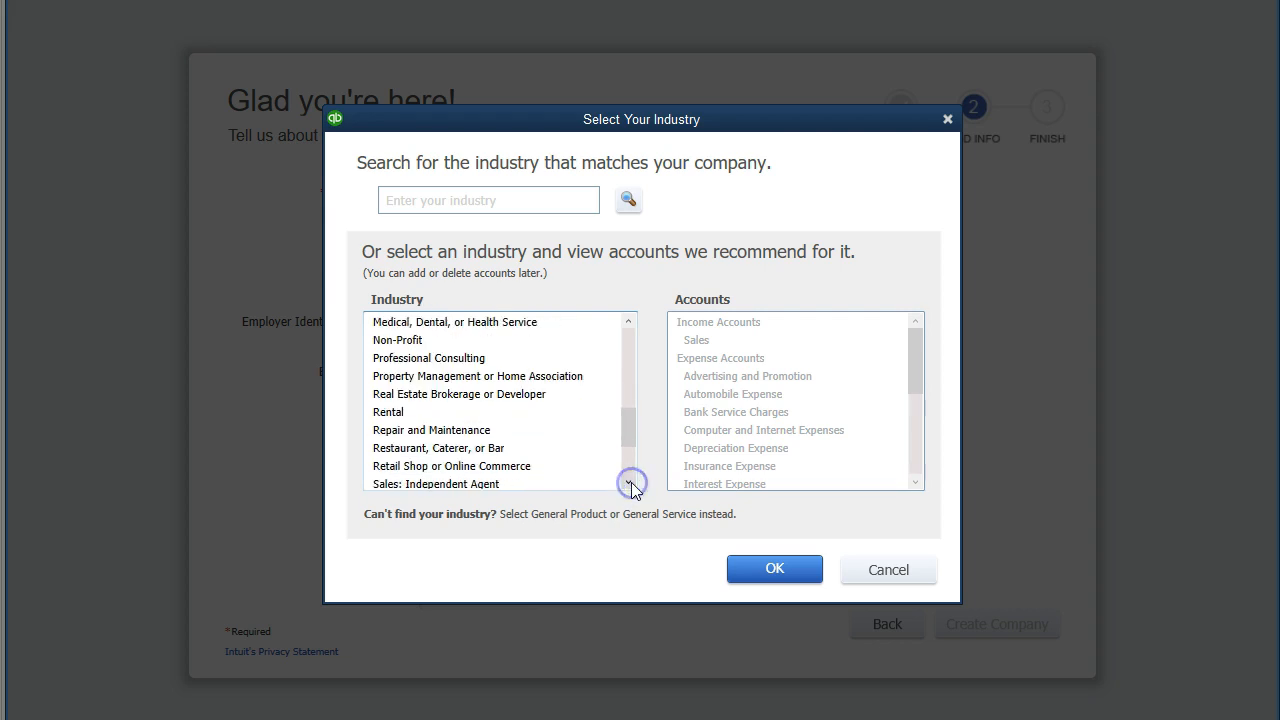
pyautogui.click(631, 483)
pyautogui.click(631, 483)
pyautogui.click(631, 483)
pyautogui.click(631, 483)
pyautogui.click(631, 483)
pyautogui.click(631, 483)
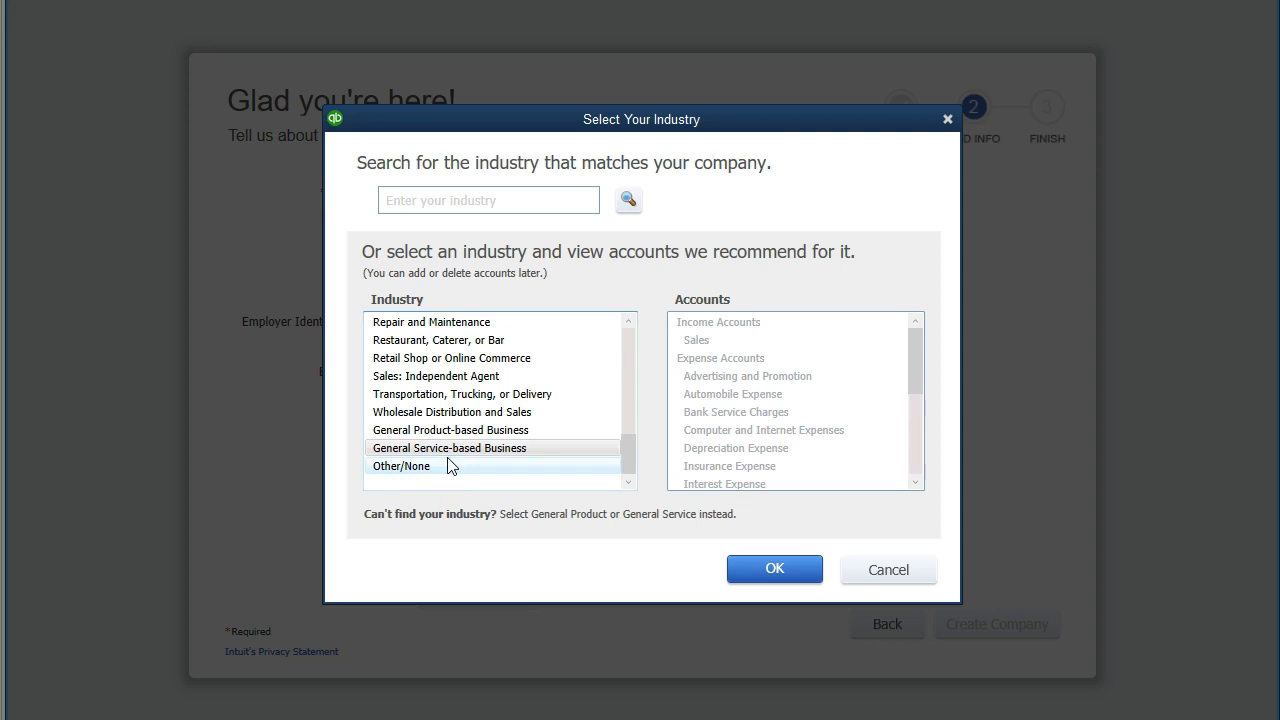
pyautogui.click(453, 430)
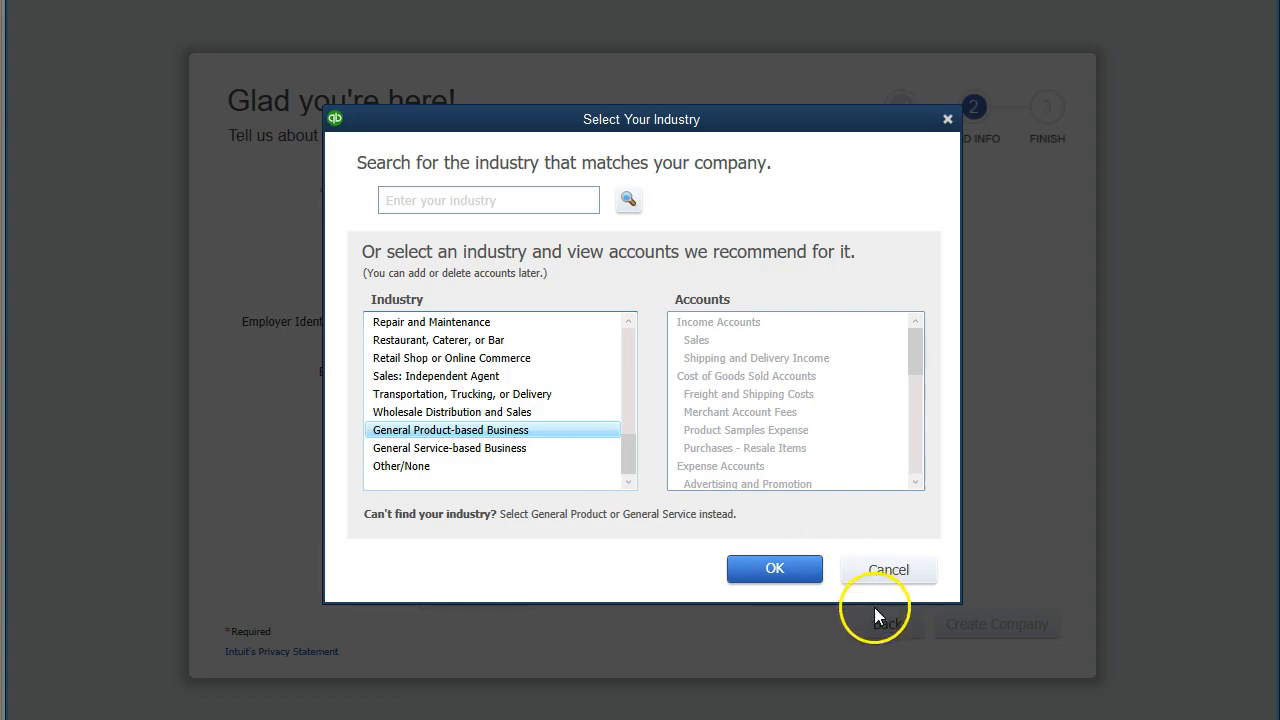
pyautogui.click(792, 574)
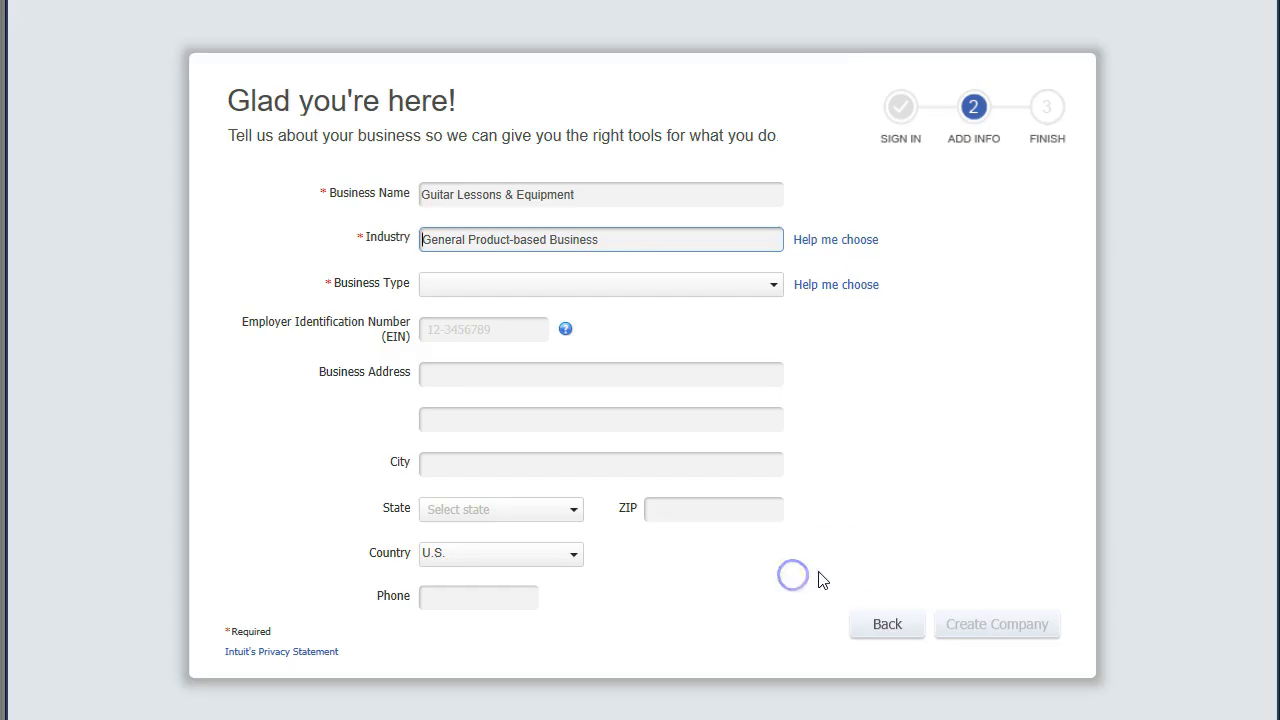
# Set the business type to Sole Proprietorship.
pyautogui.click(776, 289)
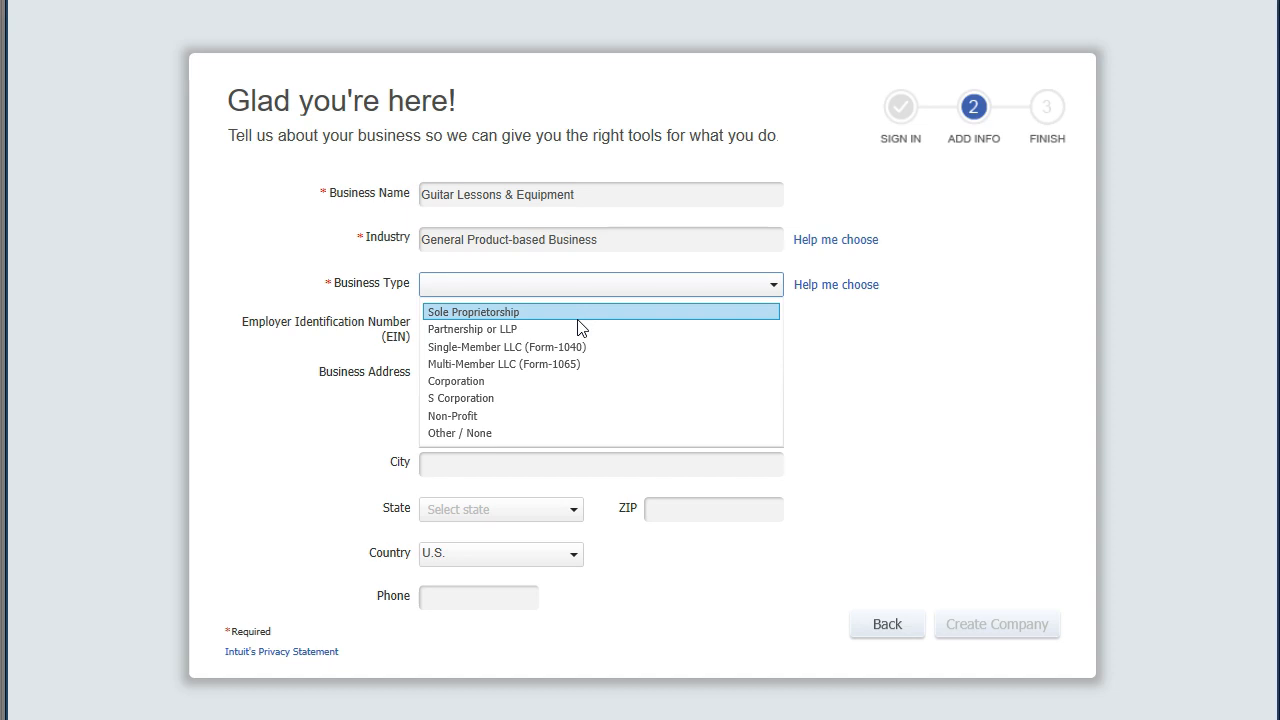
pyautogui.click(582, 331)
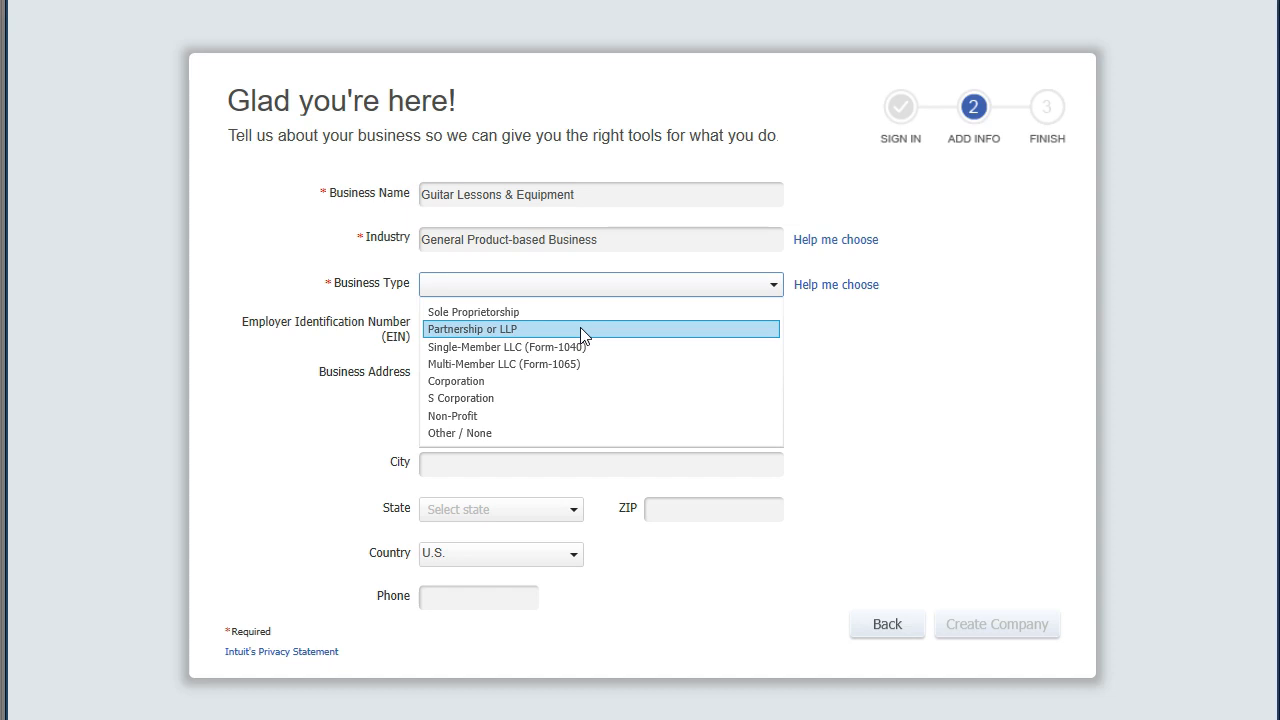
pyautogui.click(566, 314)
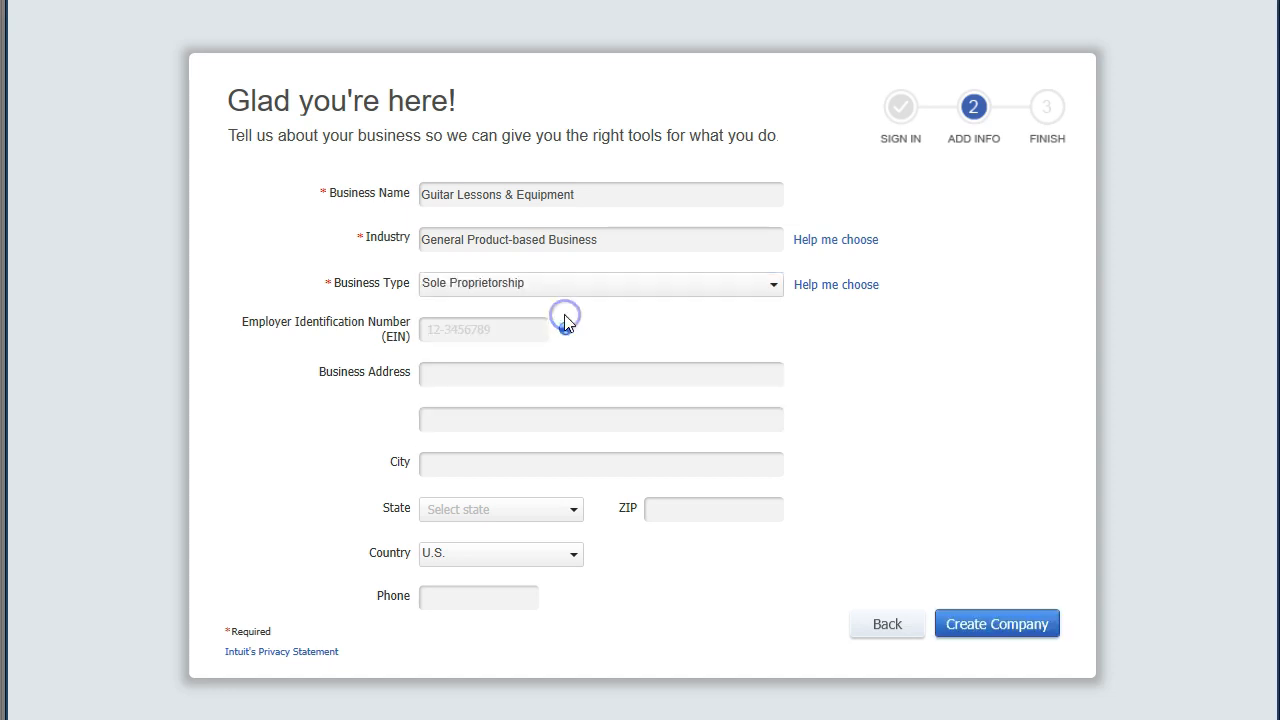
# Switch to the open items document in Word and enter "Do we have an employer identification number?" as the first bullet.
pyautogui.click(526, 368)
pyautogui.click(551, 663)
pyautogui.click(555, 716)
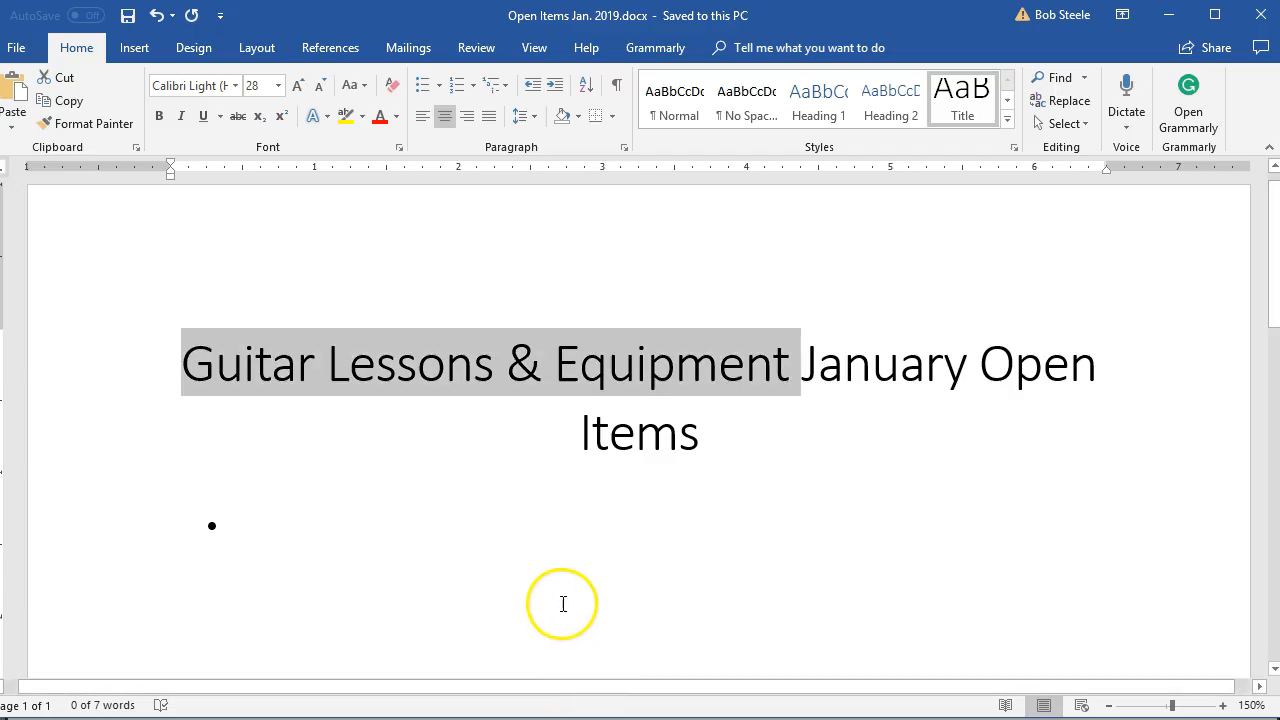
pyautogui.click(357, 524)
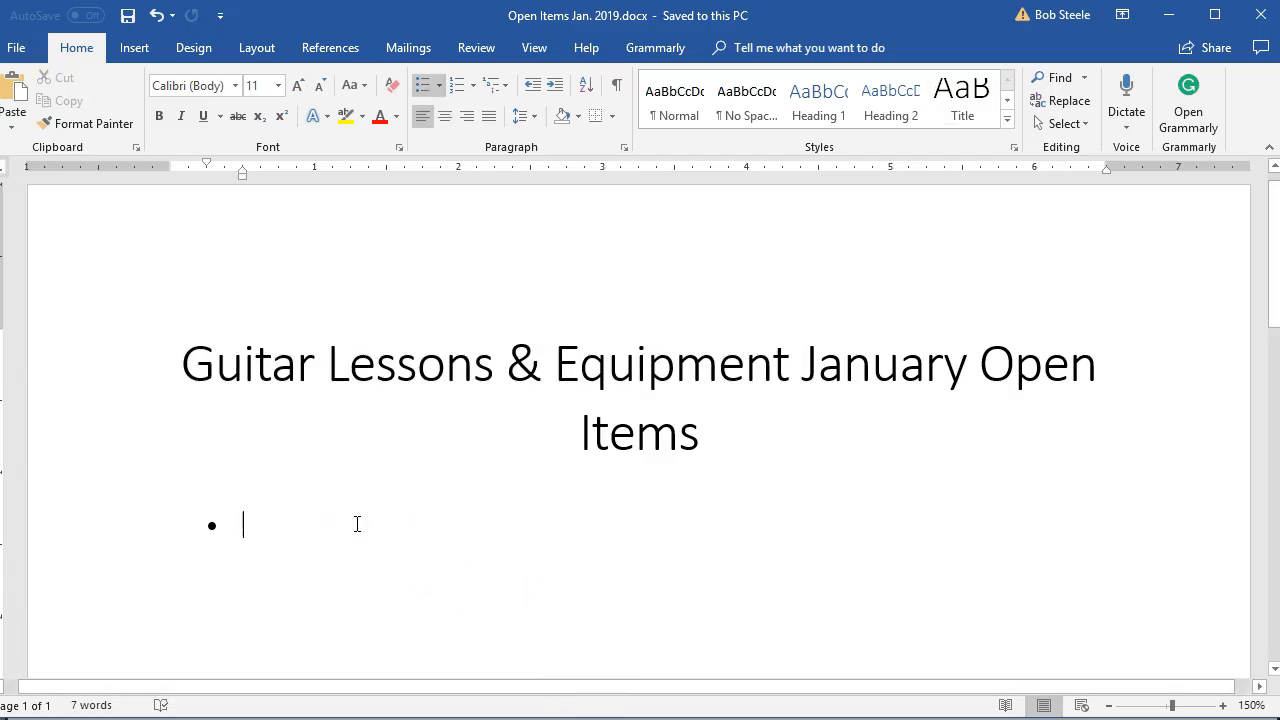
pyautogui.write('E')
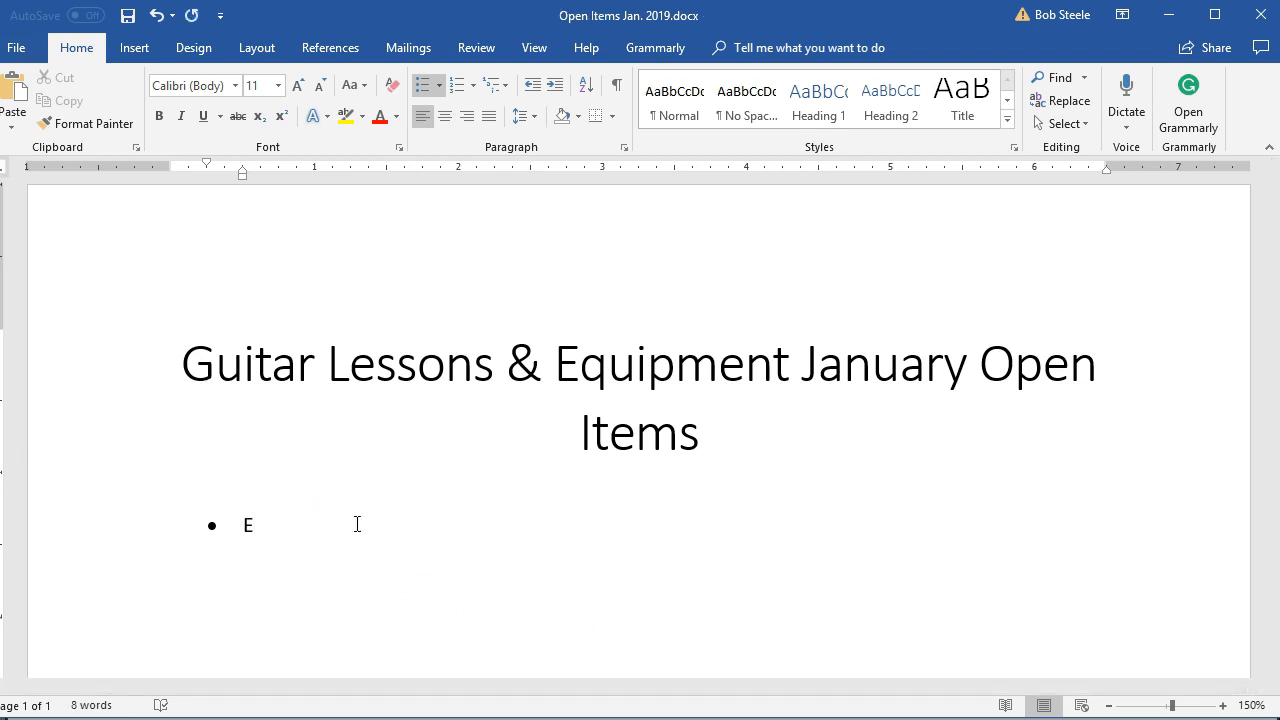
# Insert an unbulleted blank line between the title and the first bullet, save the document and place the cursor in the second bullet.
pyautogui.click(247, 482)
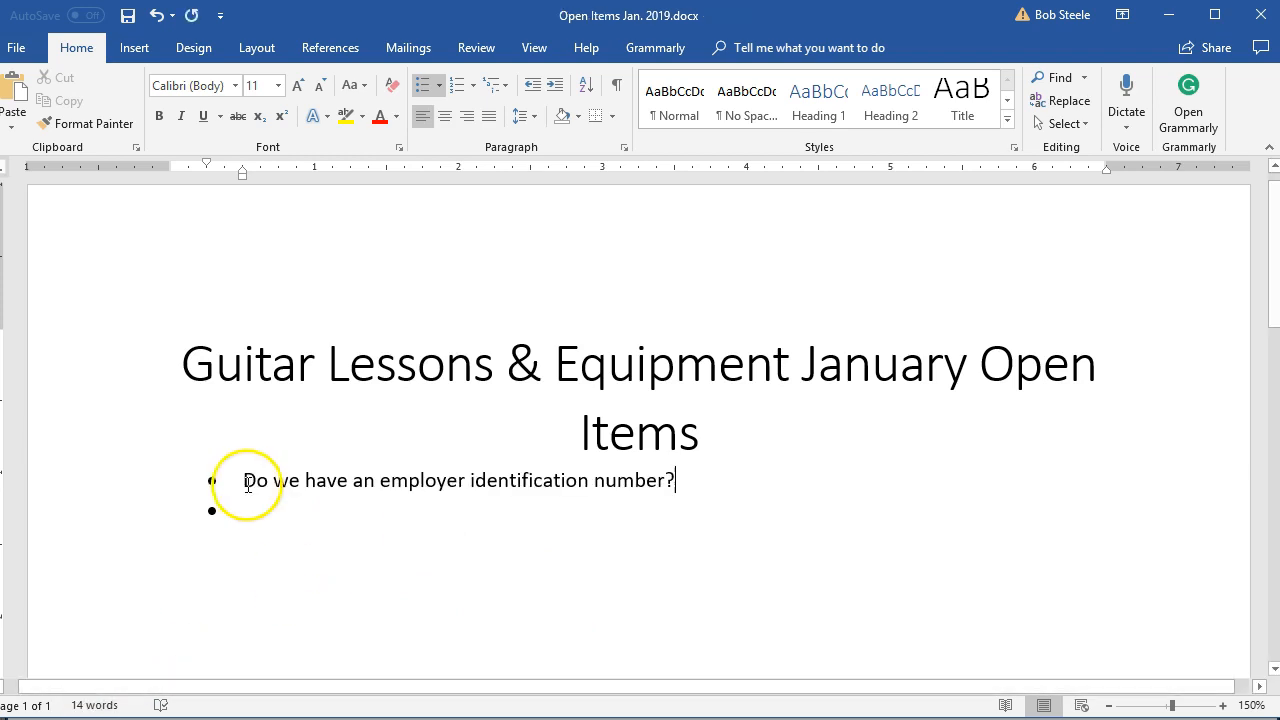
pyautogui.click(247, 482)
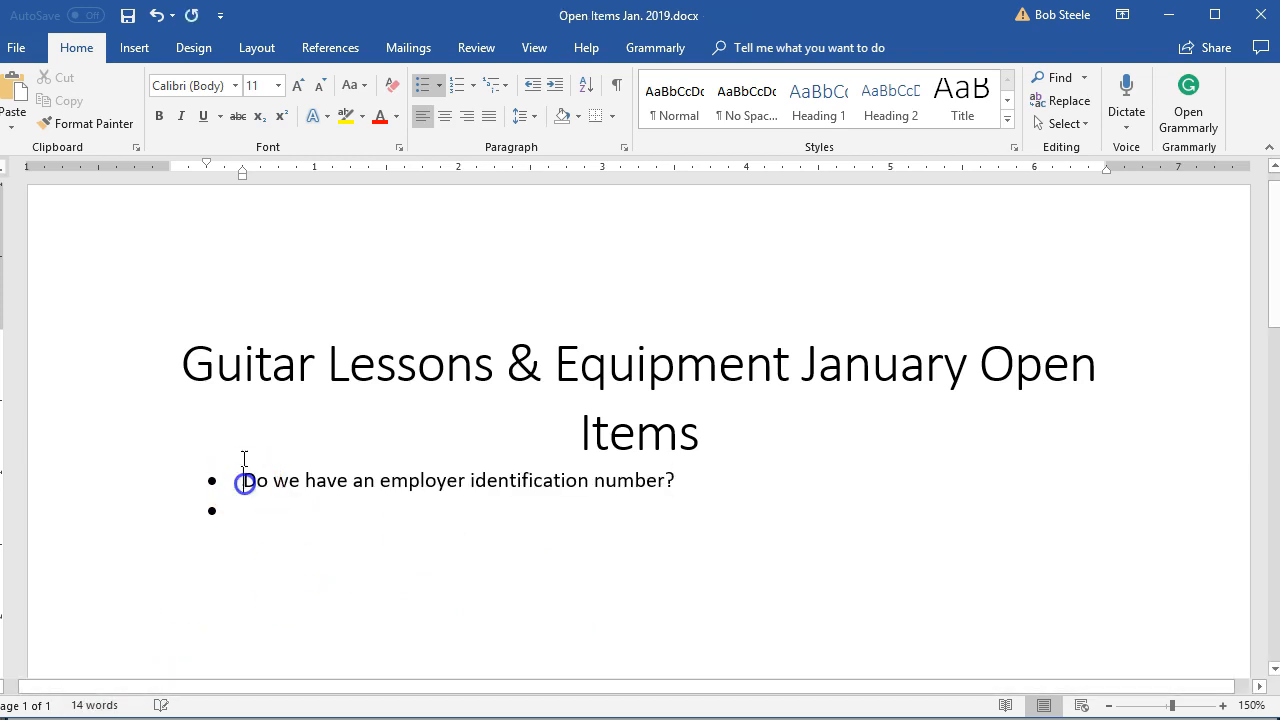
pyautogui.press('Return')
pyautogui.press('Up')
pyautogui.press('BackSpace')
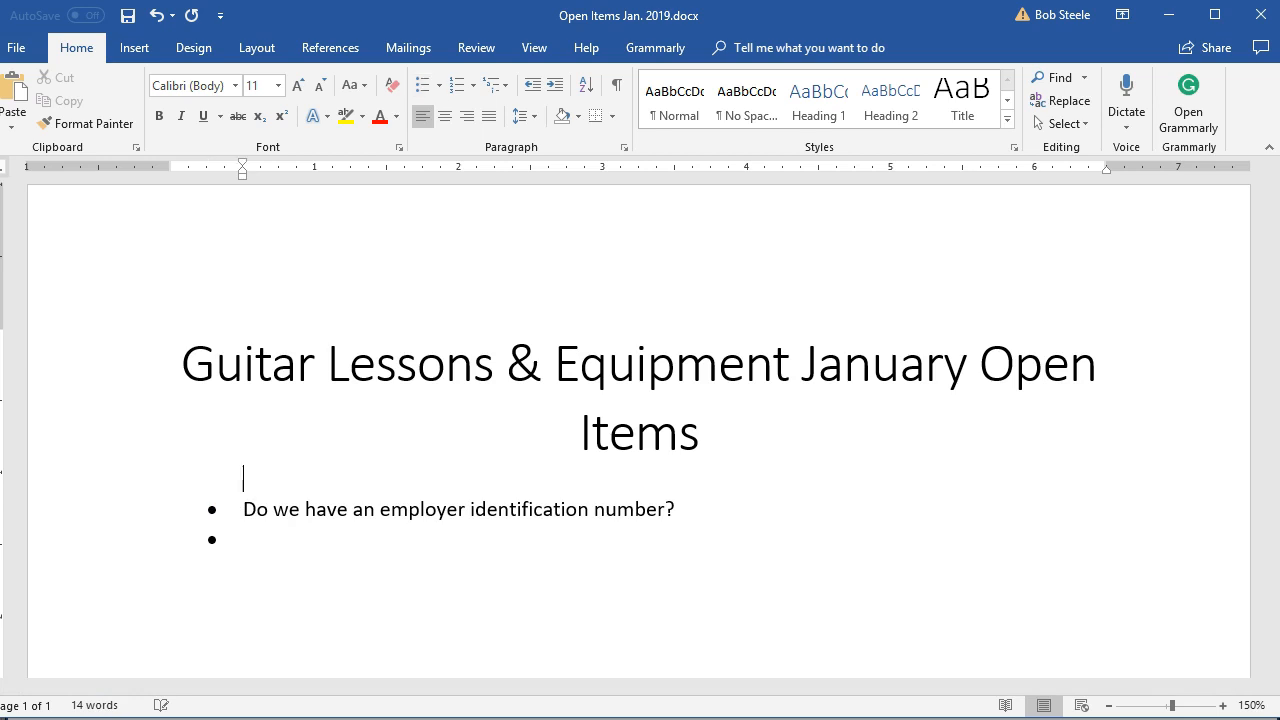
pyautogui.press('BackSpace')
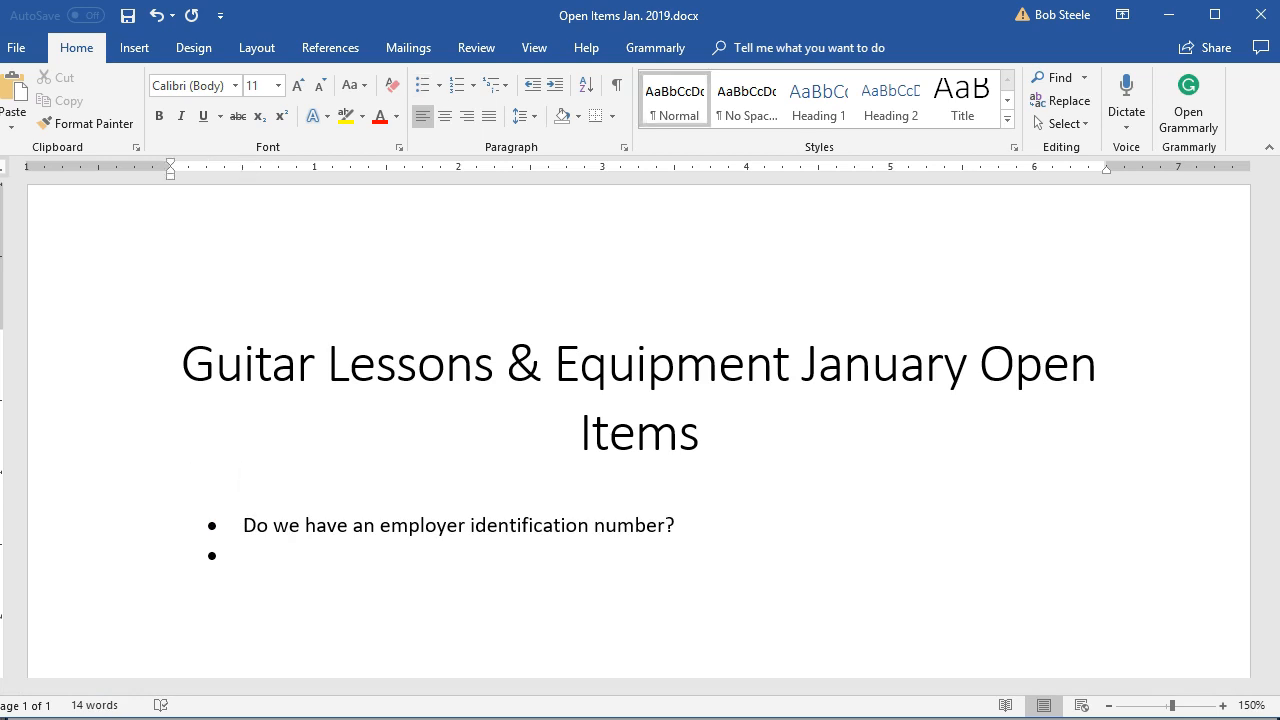
pyautogui.click(128, 15)
pyautogui.click(380, 556)
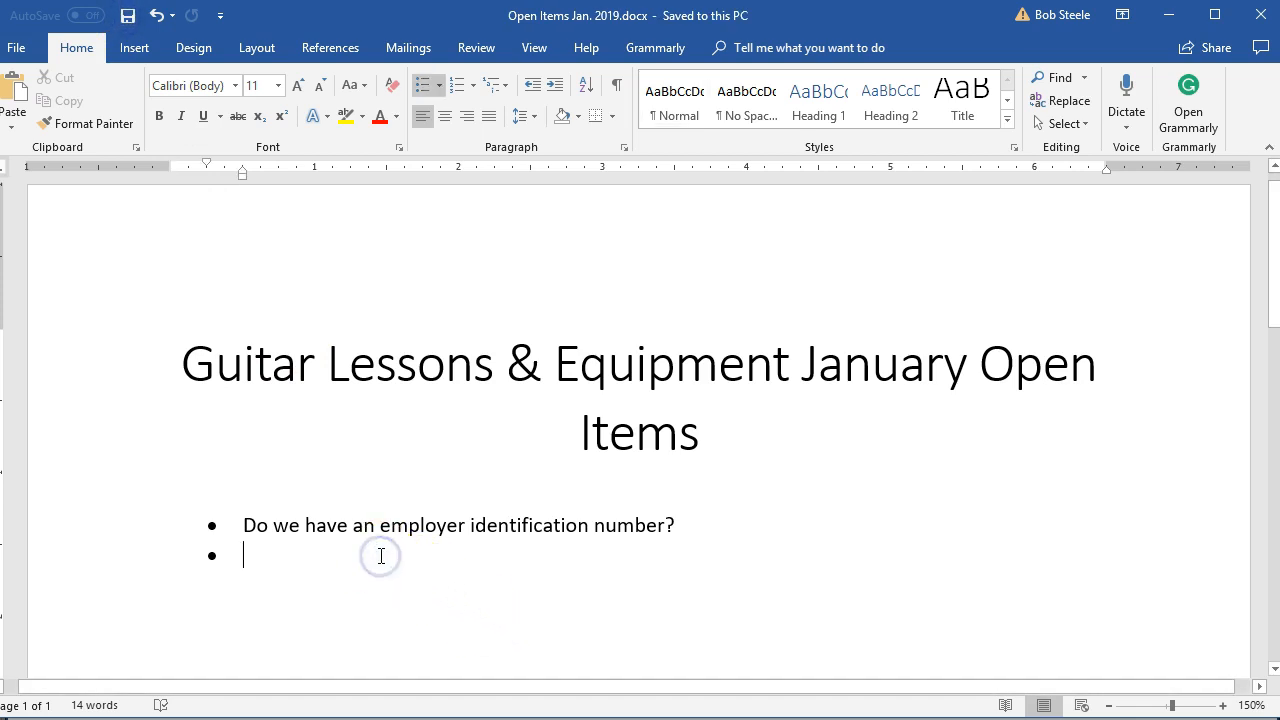
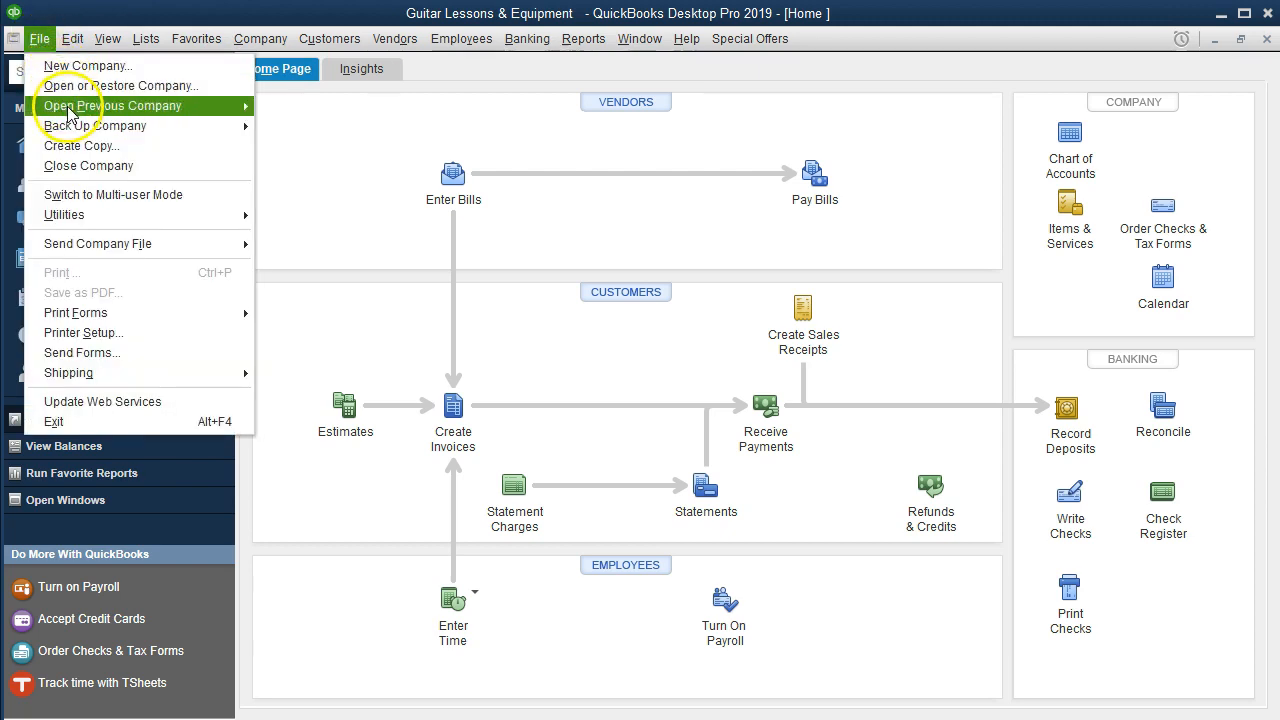
# Examine the file path of Guitar Lessons & Equipment in QuickBooks' list of previously opened companies.
pyautogui.moveTo(100, 106)
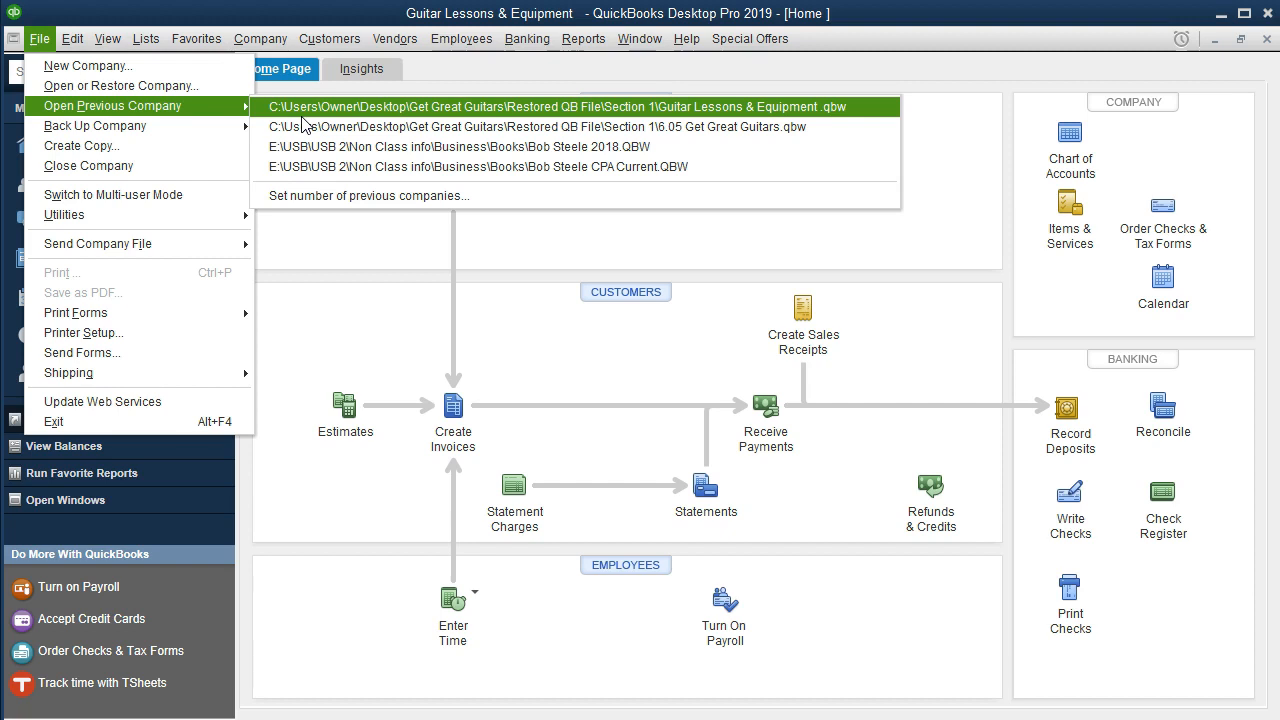
pyautogui.click(555, 108)
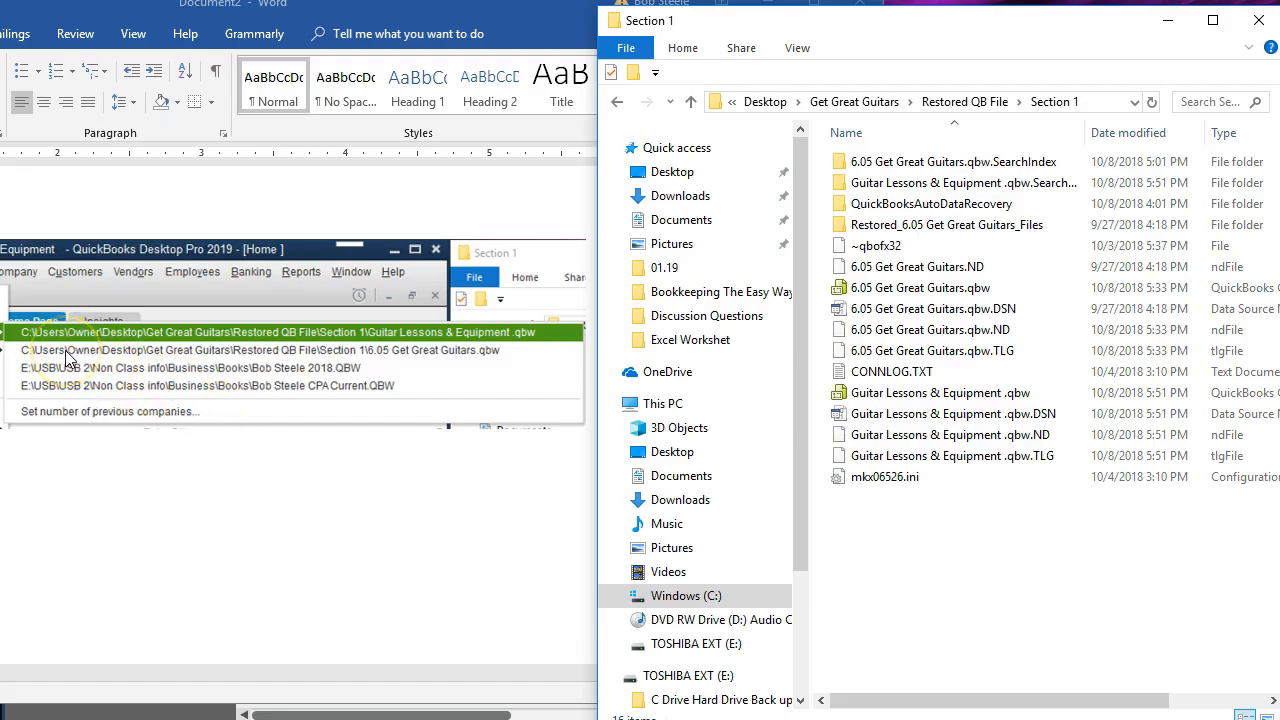
# Trace the company file's location in File Explorer from the C: drive through Users, Owner, Desktop, Get Great Guitars and Restored QB File to Section 1.
pyautogui.click(655, 597)
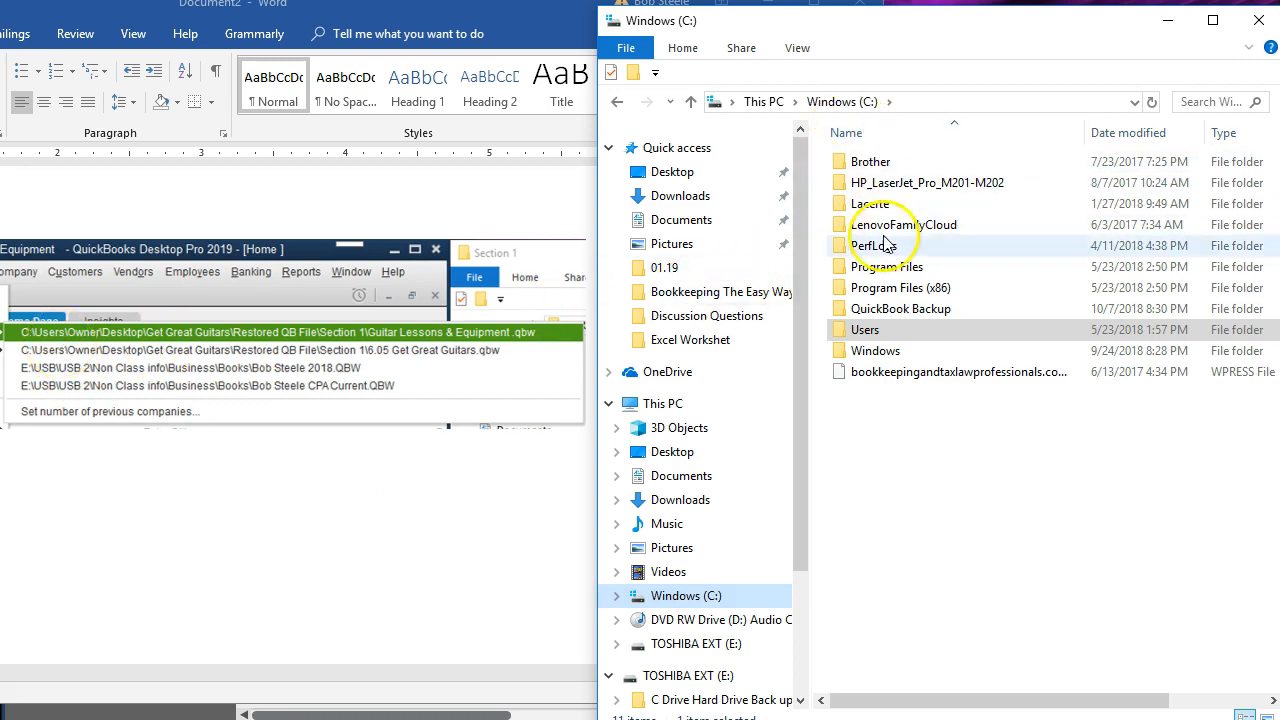
pyautogui.doubleClick(876, 333)
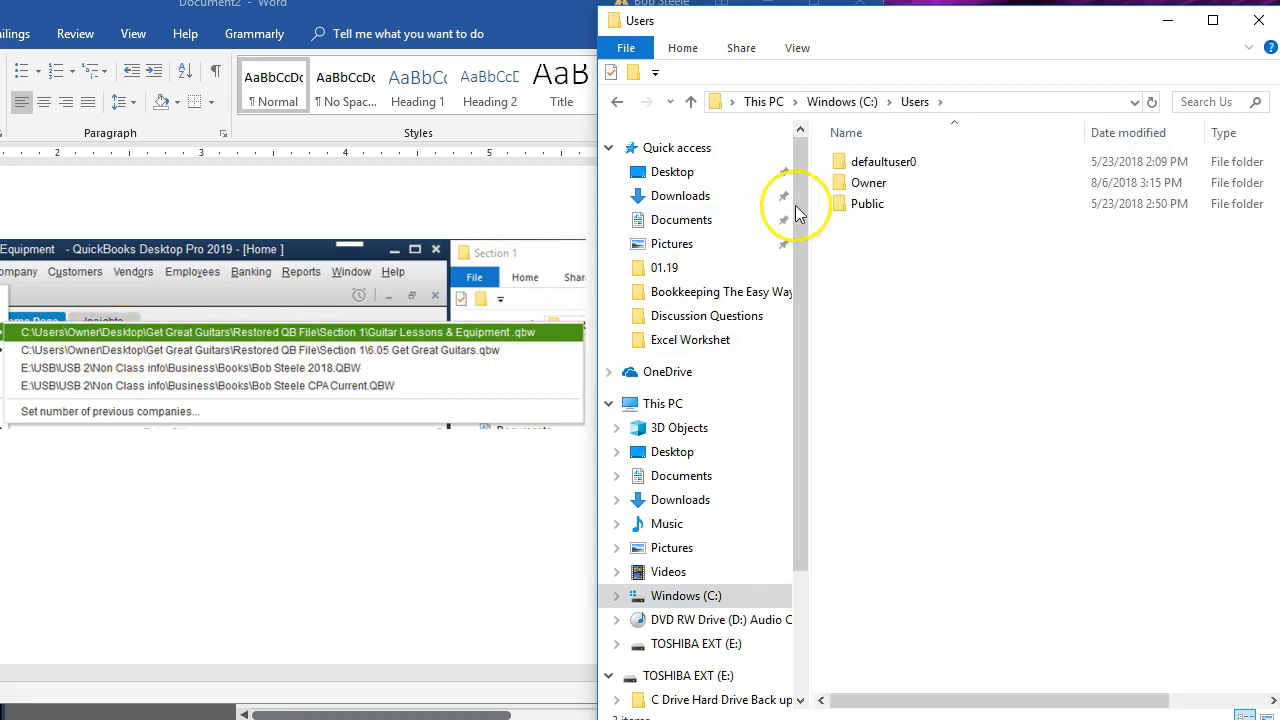
pyautogui.doubleClick(881, 193)
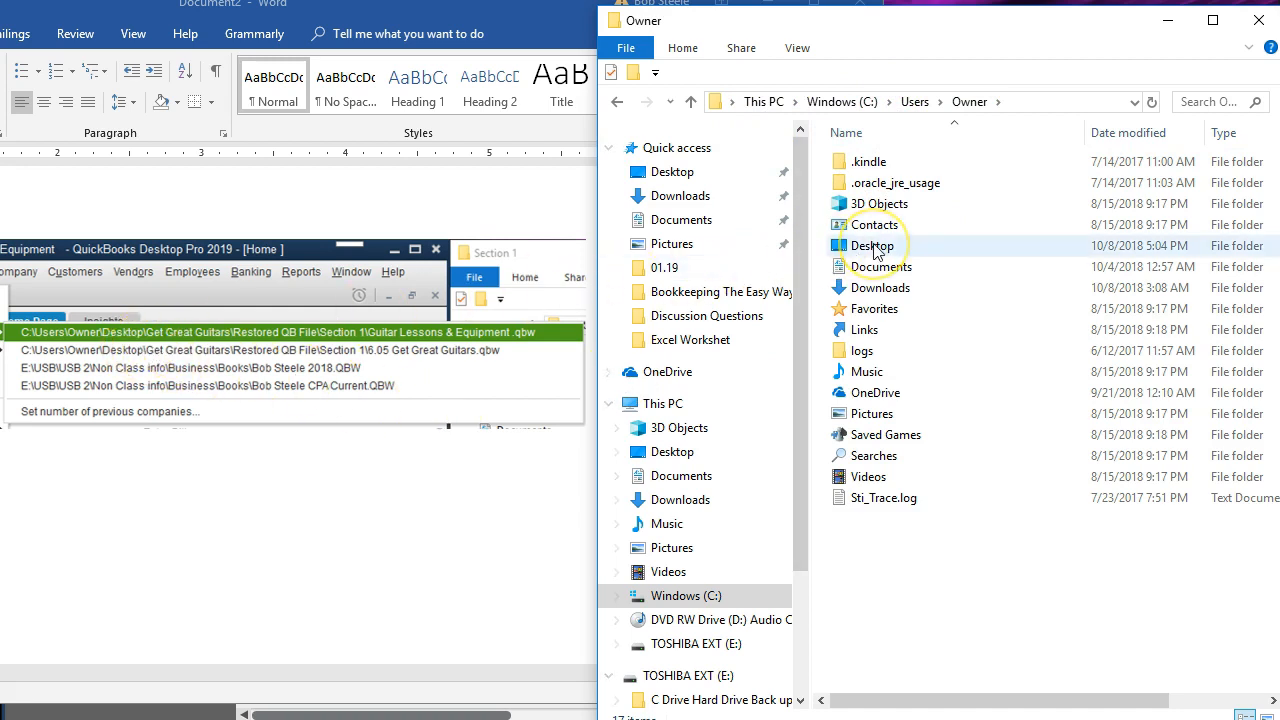
pyautogui.doubleClick(873, 247)
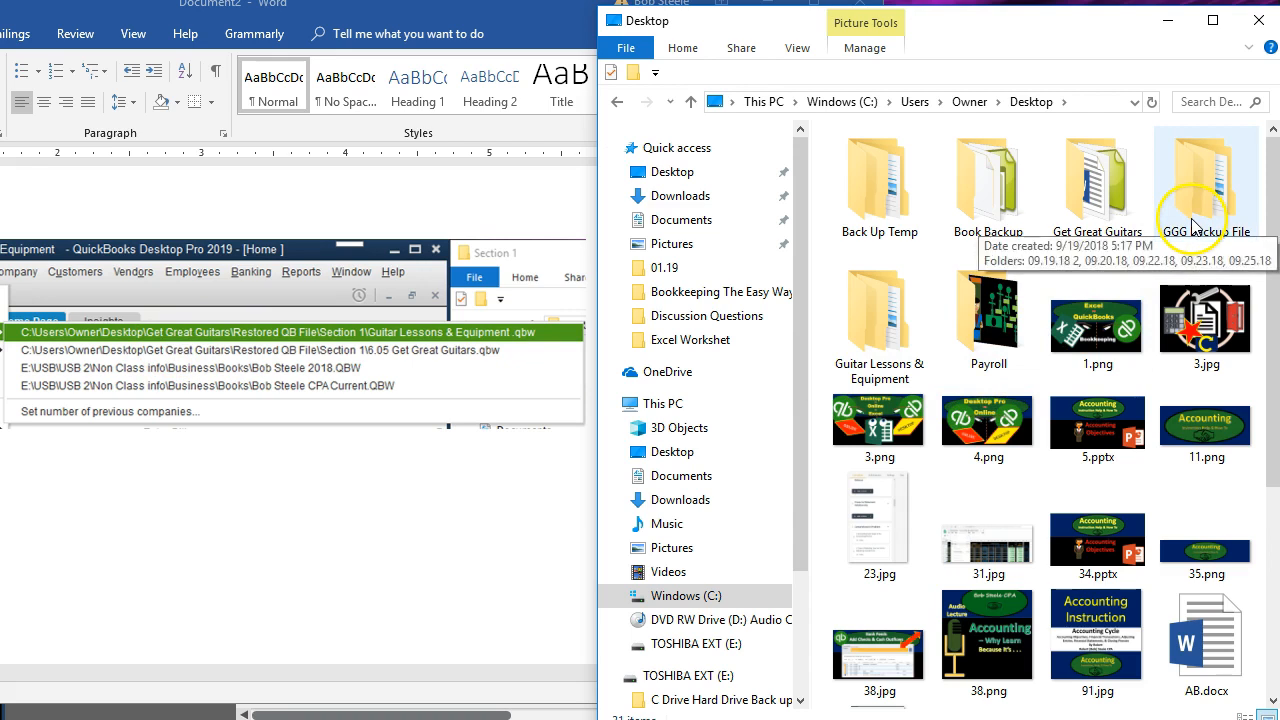
pyautogui.doubleClick(1097, 200)
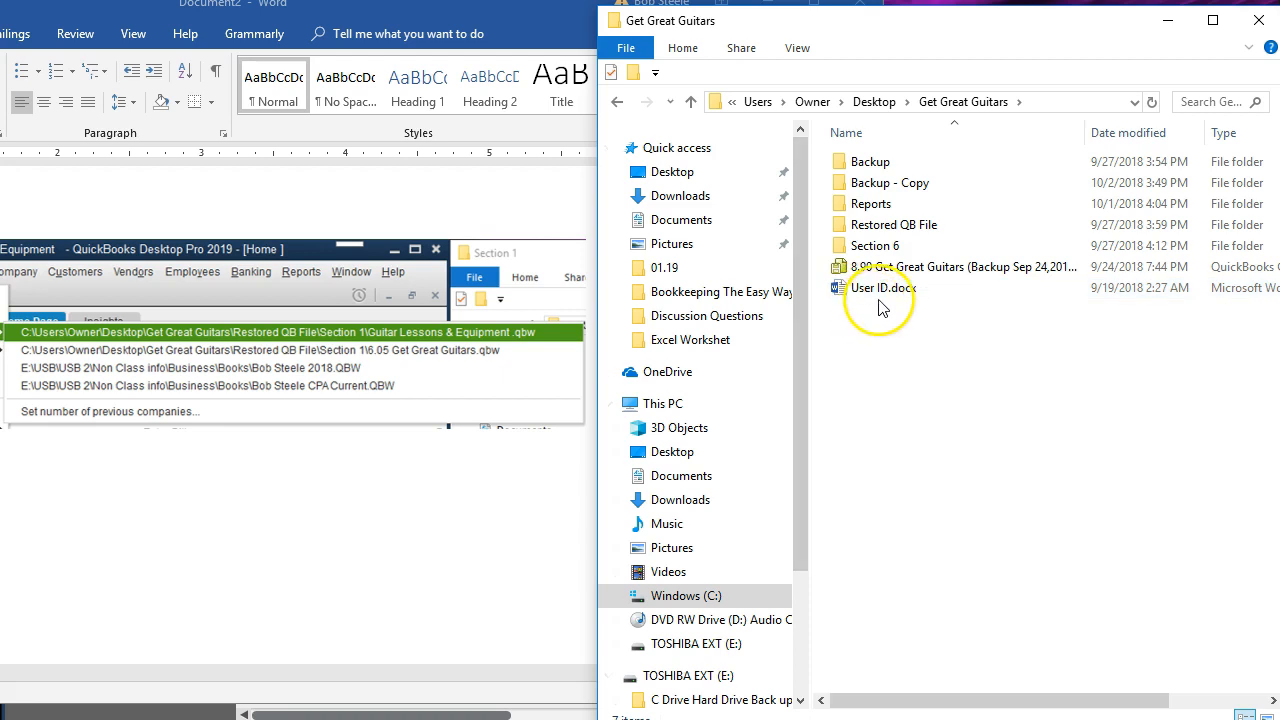
pyautogui.doubleClick(935, 226)
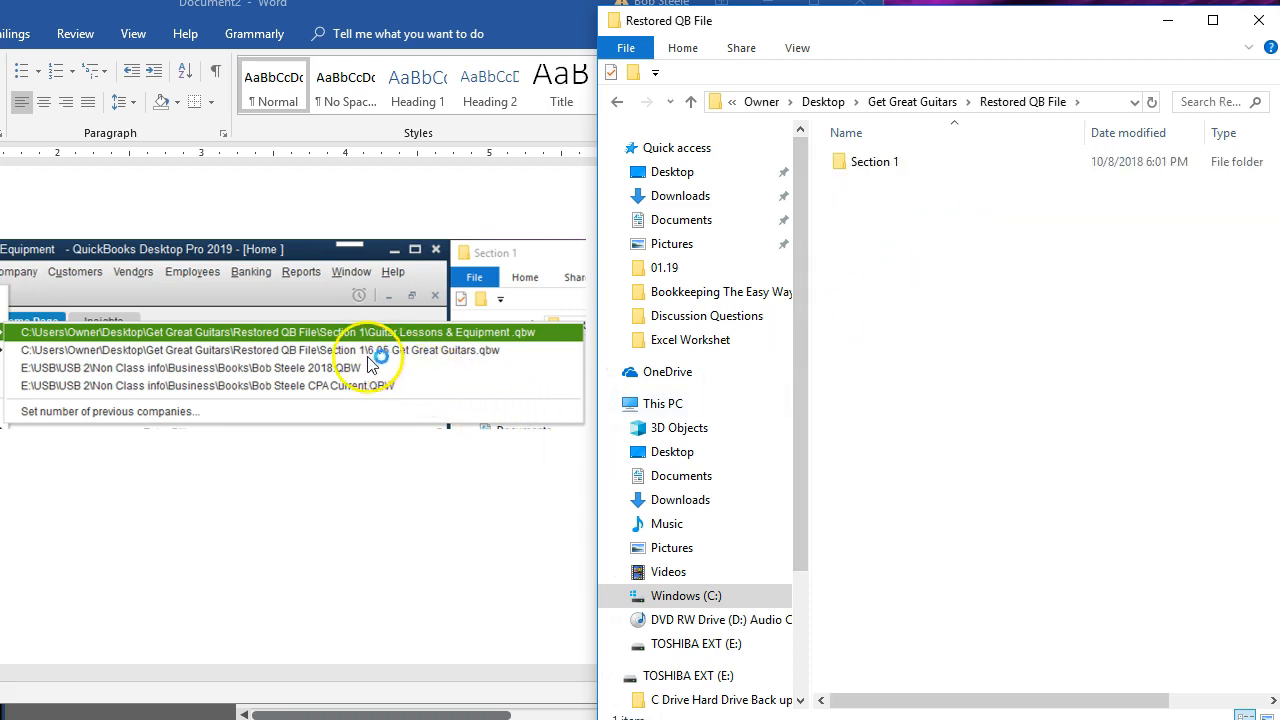
pyautogui.doubleClick(880, 170)
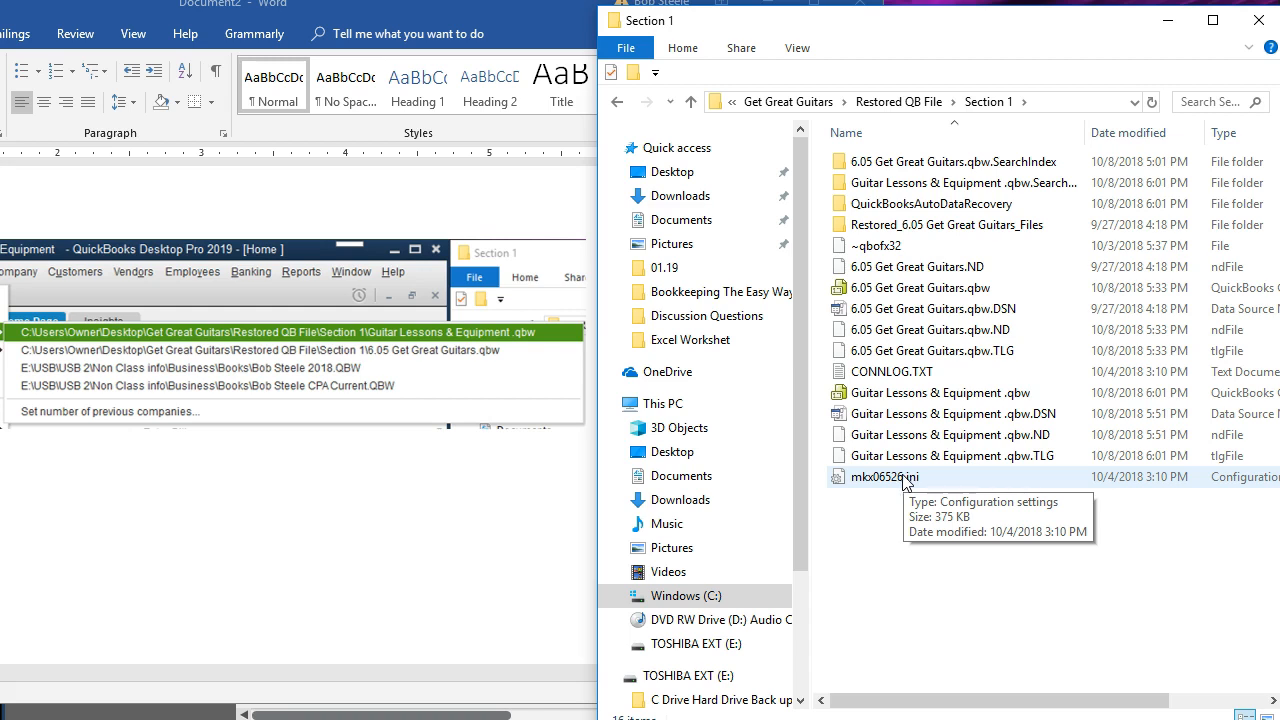
pyautogui.click(882, 516)
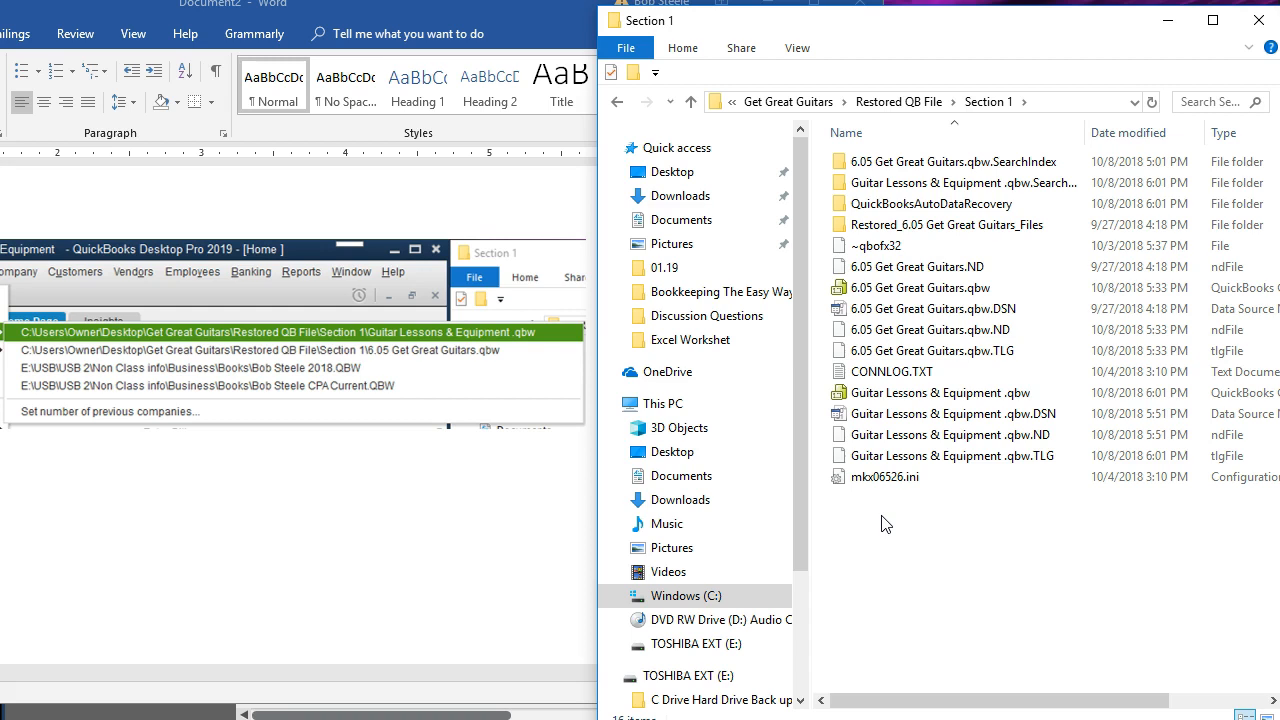
# Close the Word document containing the path screenshot without saving it.
pyautogui.click(491, 503)
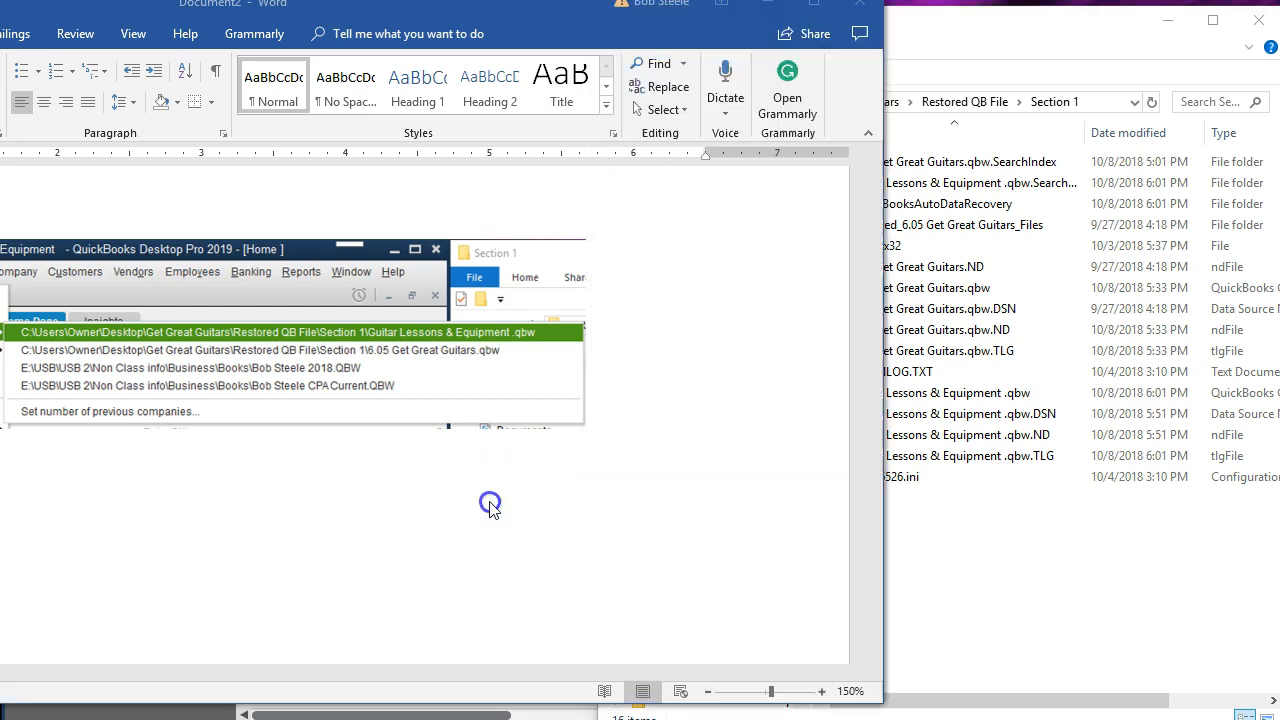
pyautogui.click(860, 6)
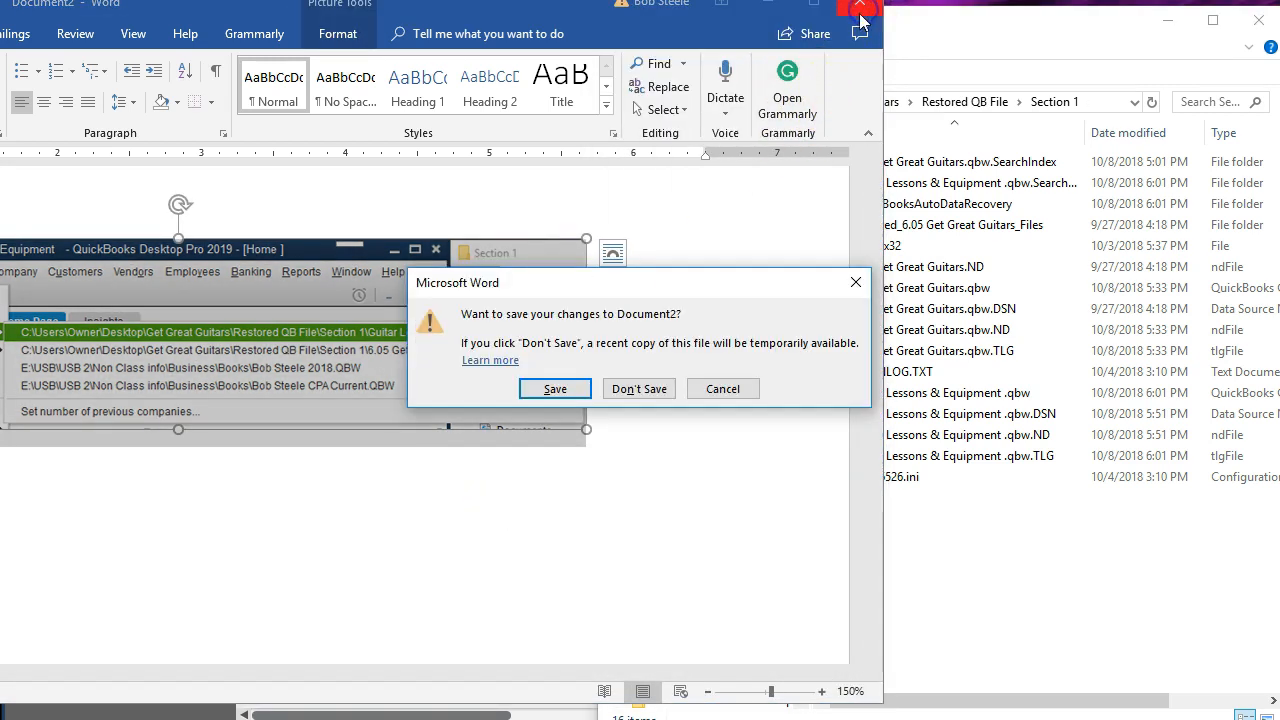
pyautogui.click(640, 389)
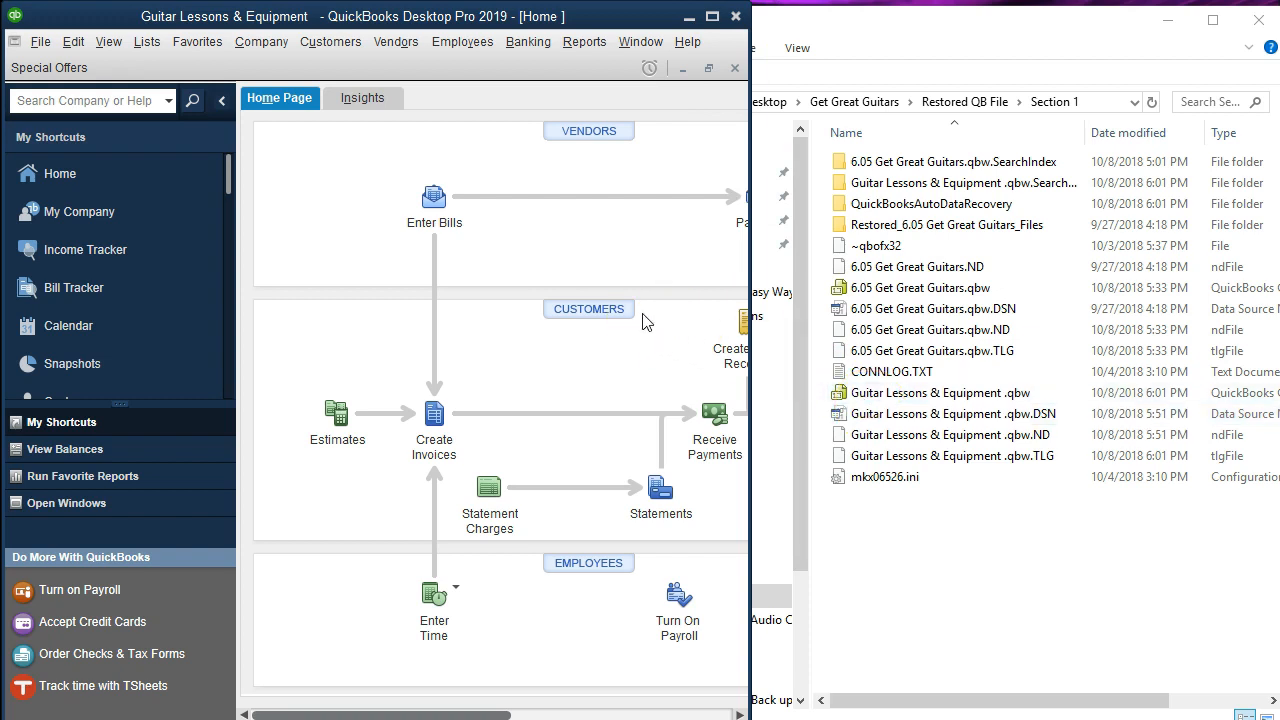
# Exit QuickBooks Desktop, confirming the exit, and move the Section 1 folder window to the left side of the desktop.
pyautogui.click(736, 17)
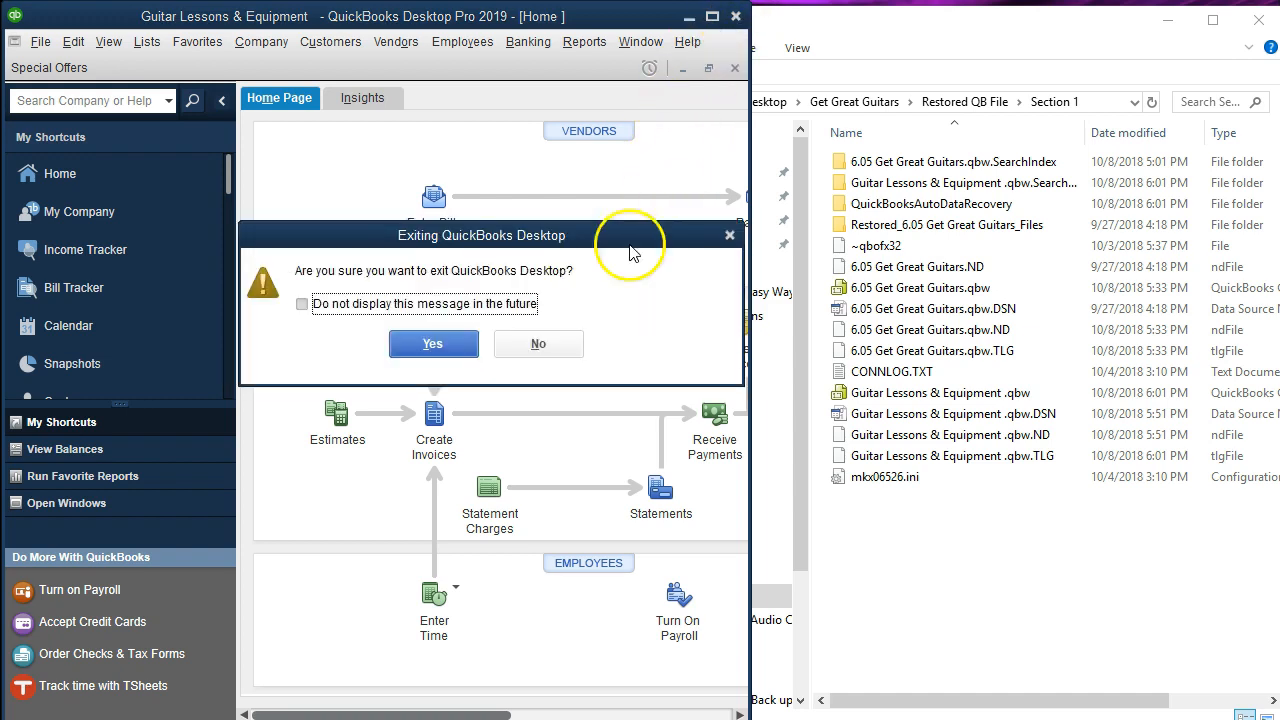
pyautogui.click(476, 345)
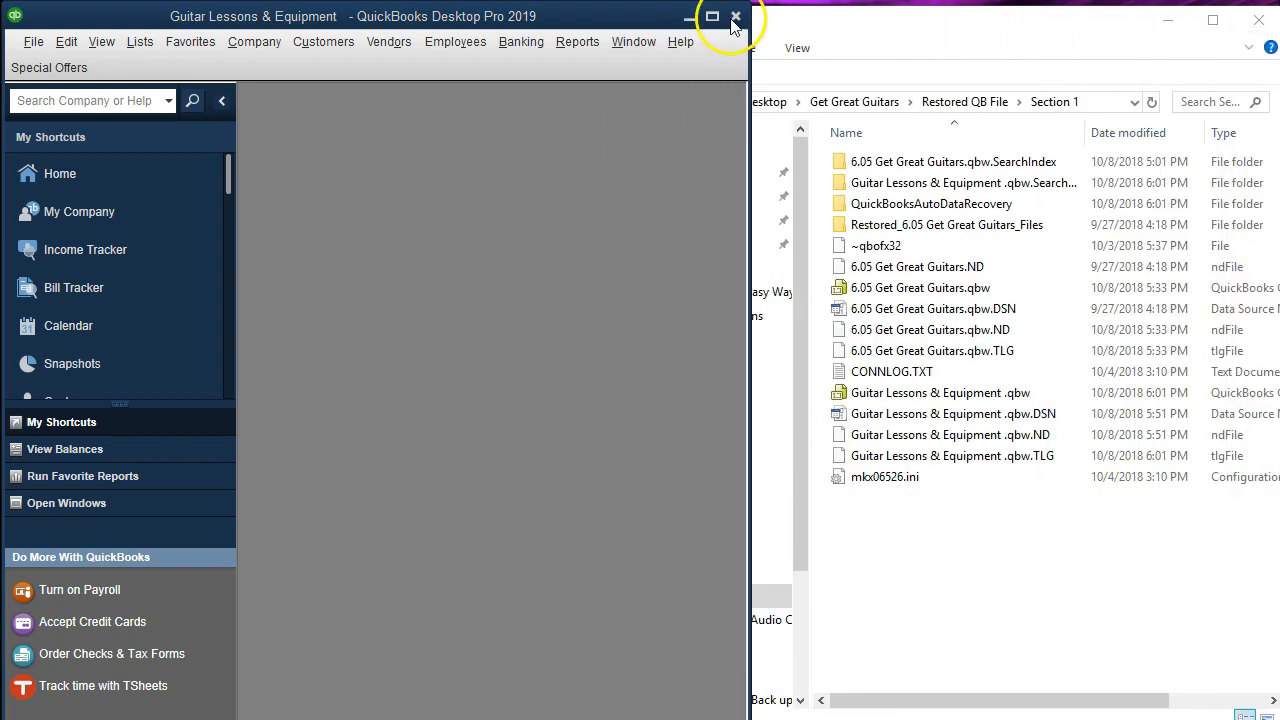
pyautogui.click(736, 16)
pyautogui.moveTo(943, 23); pyautogui.dragTo(444, 23)
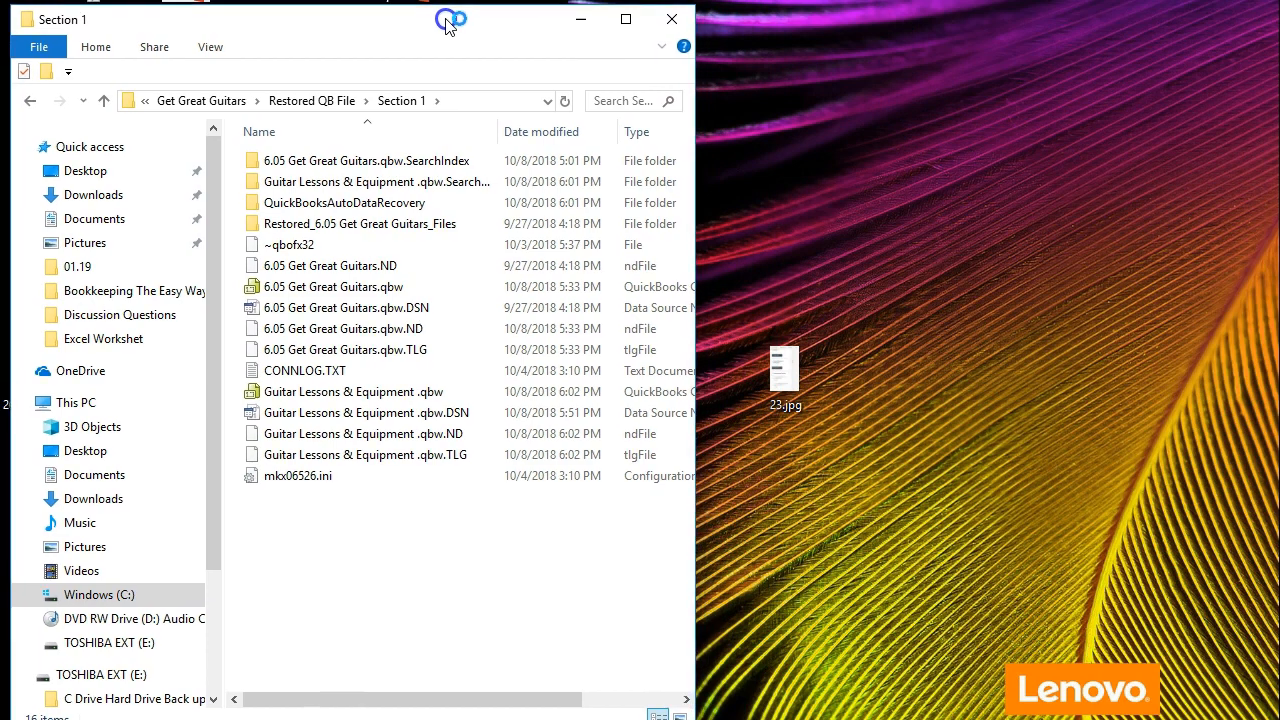
# Place the Guitar Lessons & Equipment folder window beside the Section 1 window and open its QuickBooks Data File subfolder.
pyautogui.moveTo(1279, 30); pyautogui.dragTo(1020, 25)
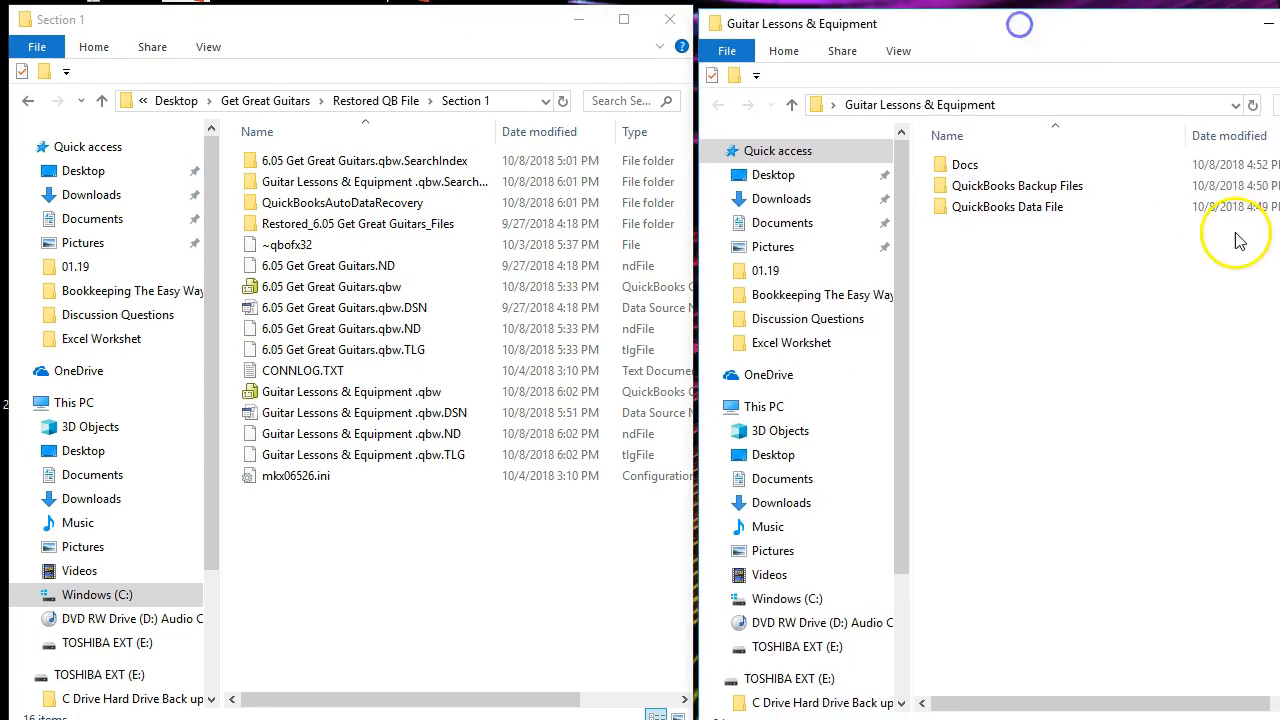
pyautogui.moveTo(1279, 308); pyautogui.dragTo(1275, 309)
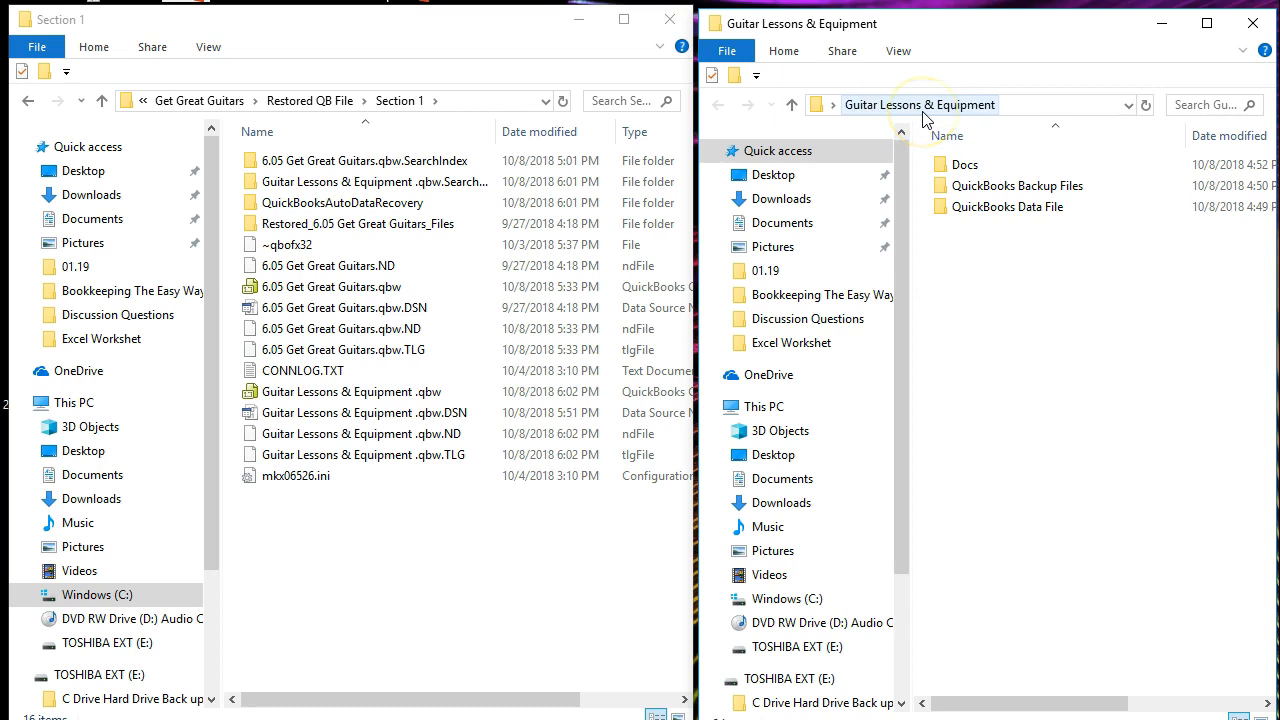
pyautogui.doubleClick(989, 210)
# Move the four Guitar Lessons & Equipment .qbw files and mkx06526.ini from Section 1 into QuickBooks Data File, skipping any item not found.
pyautogui.click(582, 488)
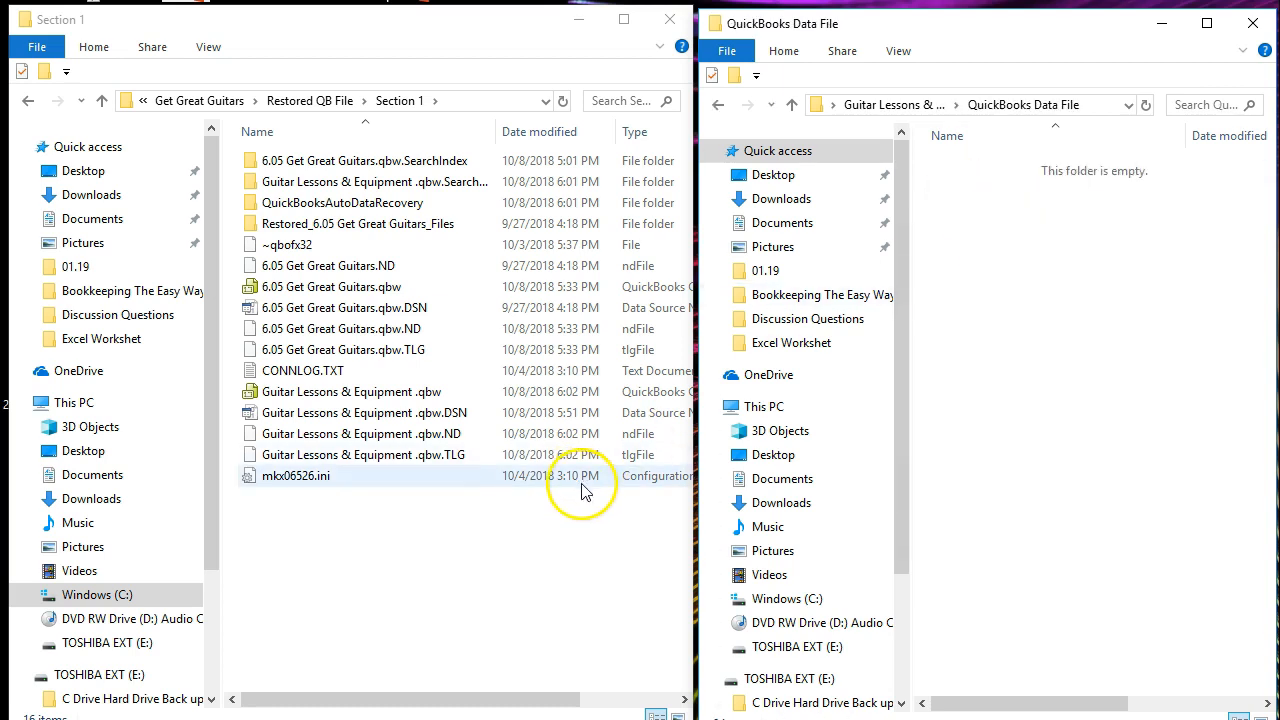
pyautogui.click(305, 392)
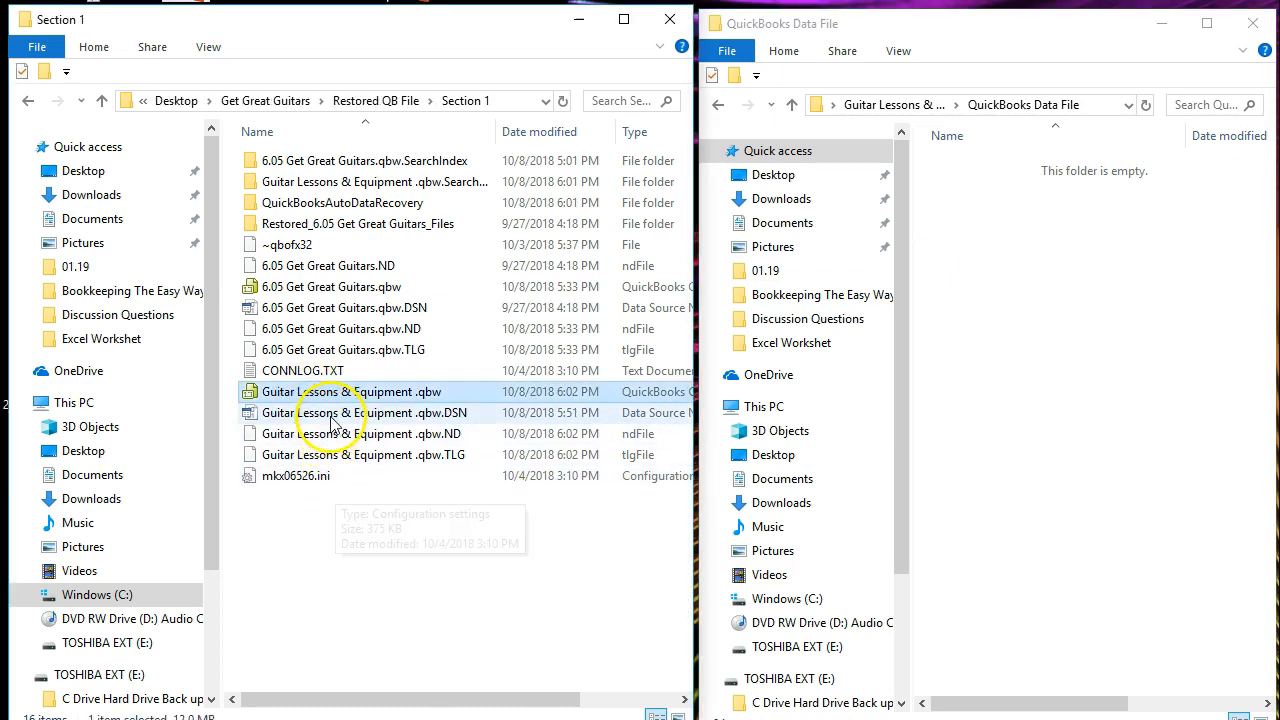
pyautogui.click(333, 418)
pyautogui.click(333, 437)
pyautogui.click(318, 479)
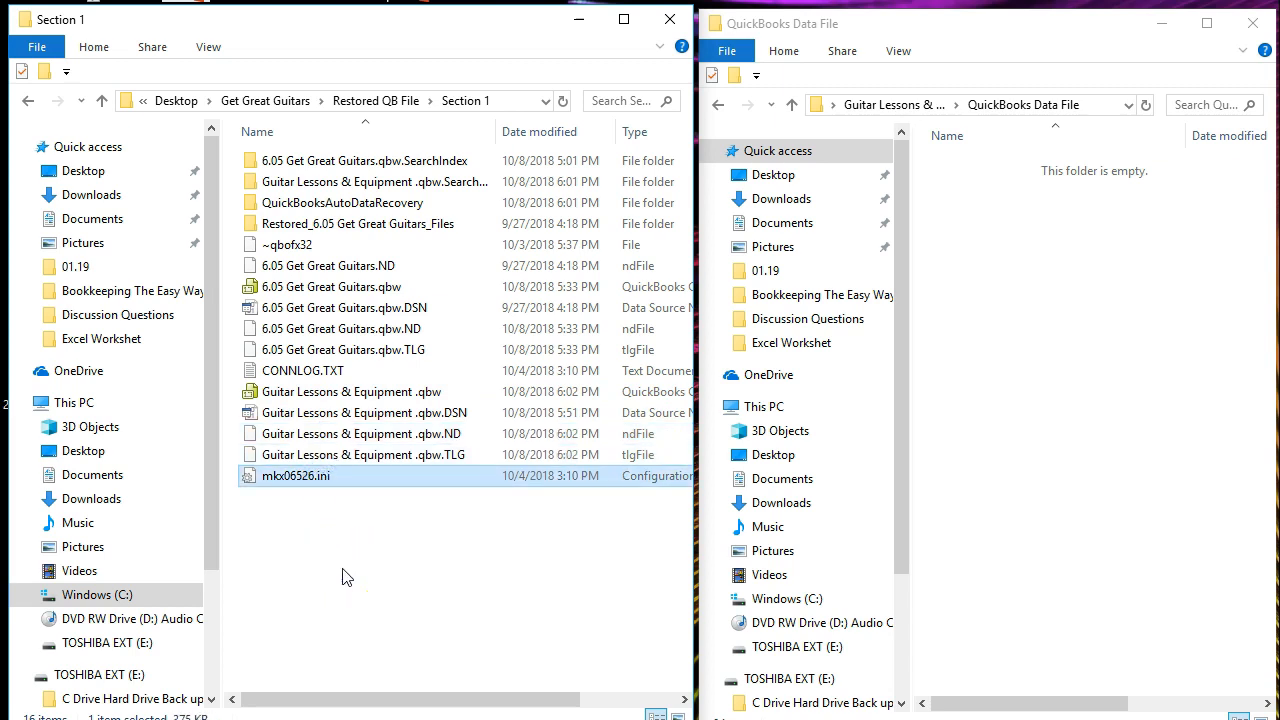
pyautogui.moveTo(342, 570); pyautogui.dragTo(263, 452)
pyautogui.moveTo(290, 571); pyautogui.dragTo(298, 406)
pyautogui.click(300, 478)
pyautogui.keyDown('shift'); pyautogui.click(298, 400); pyautogui.keyUp('shift')
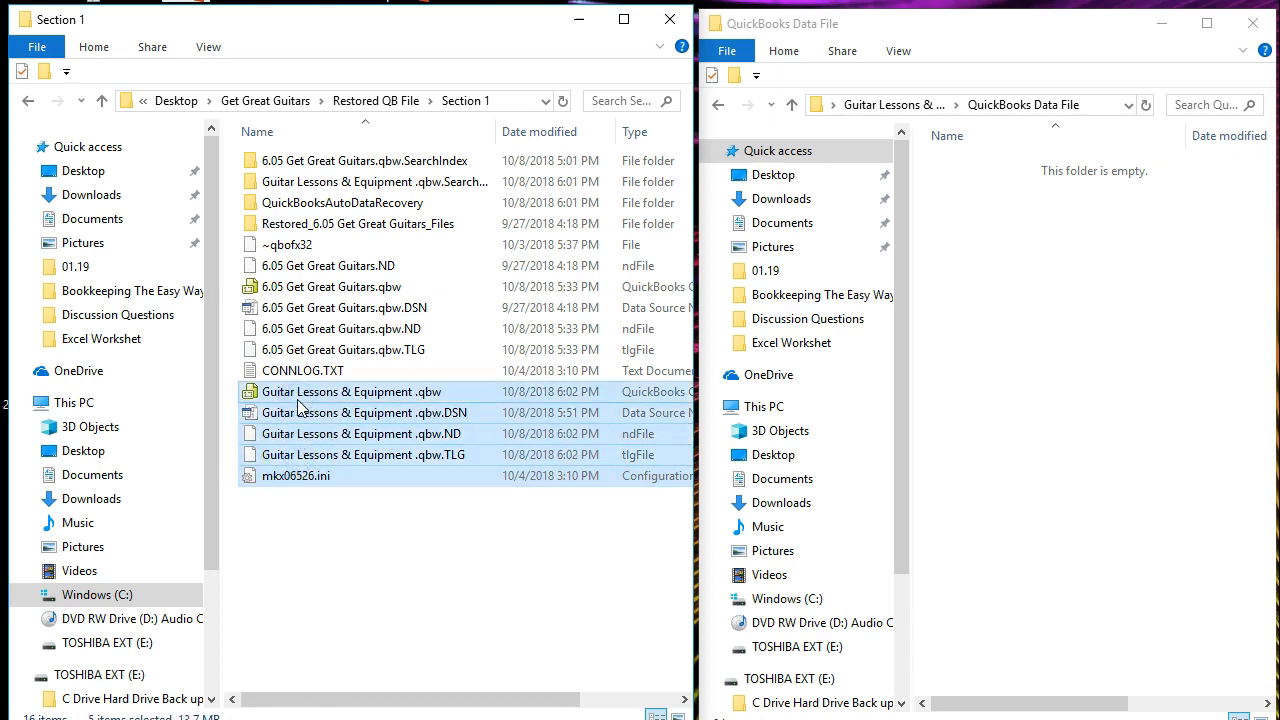
pyautogui.moveTo(293, 397); pyautogui.dragTo(1064, 320)
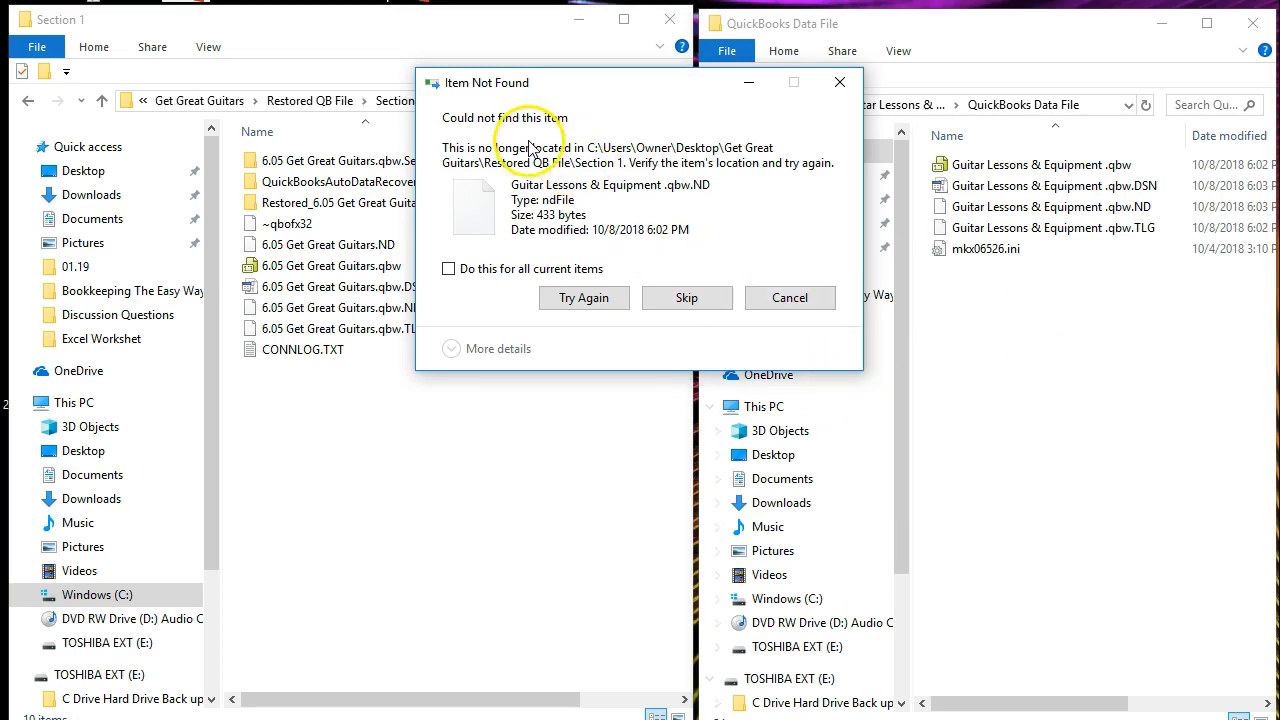
pyautogui.click(669, 309)
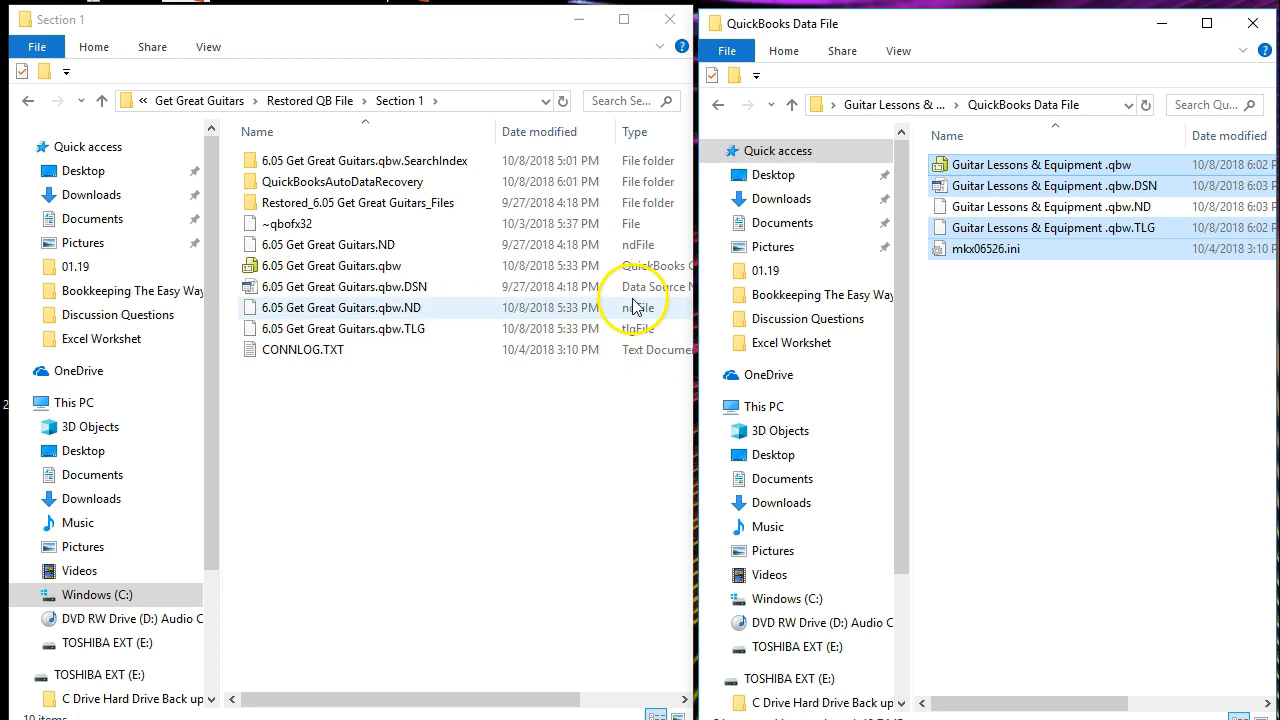
# Close both folder windows, then reopen the Guitar Lessons & Equipment folder from the desktop and widen its window.
pyautogui.click(669, 20)
pyautogui.click(1253, 23)
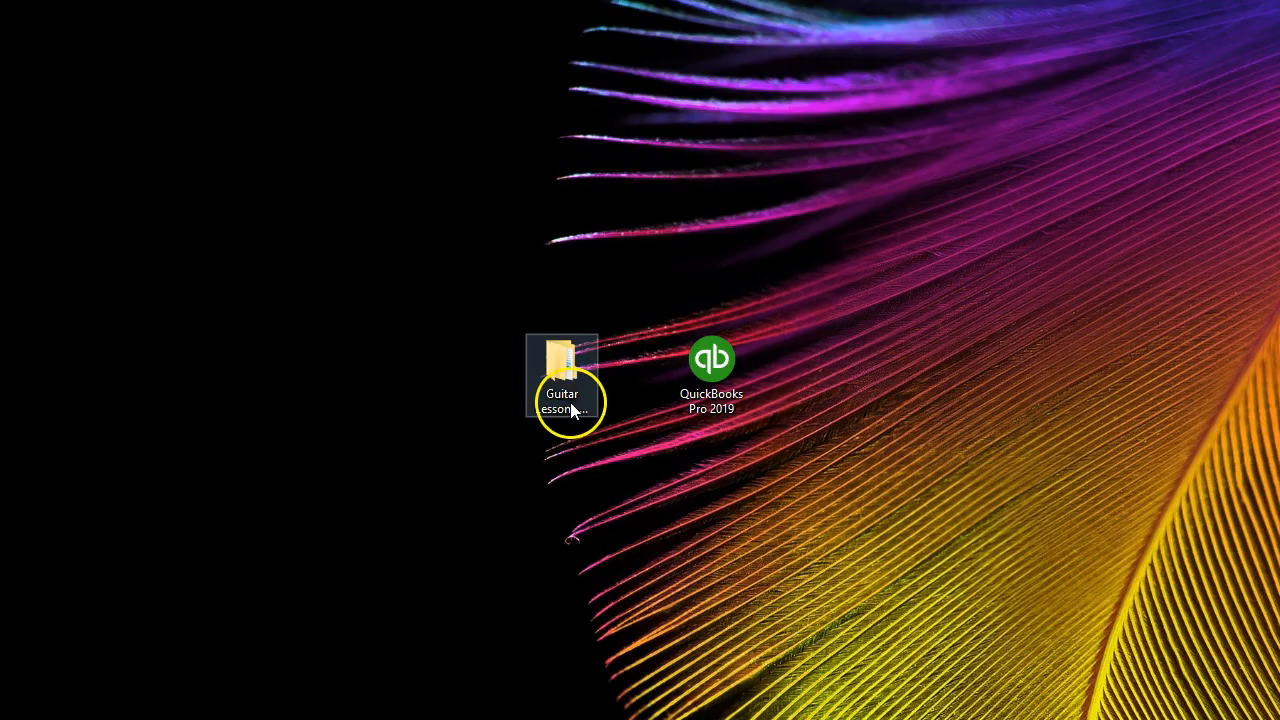
pyautogui.click(568, 405)
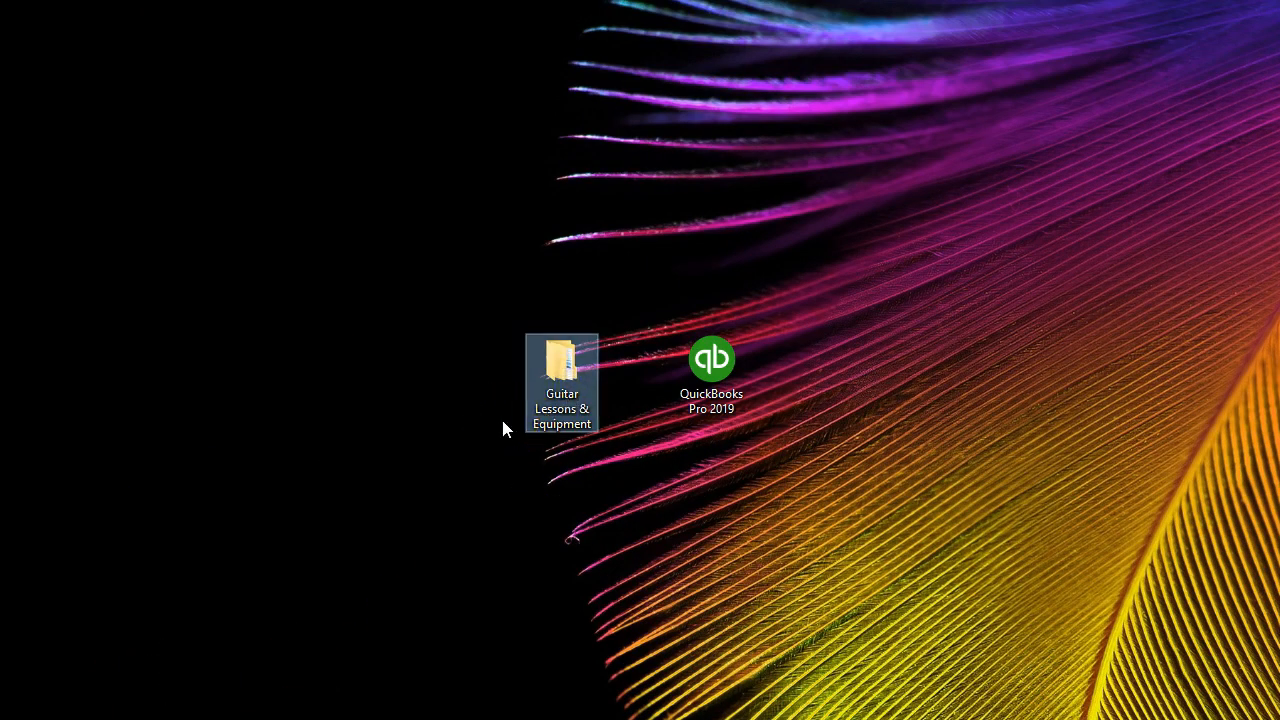
pyautogui.click(561, 379)
pyautogui.doubleClick(563, 376)
pyautogui.moveTo(0, 111); pyautogui.dragTo(368, 33)
pyautogui.moveTo(583, 303); pyautogui.dragTo(1243, 320)
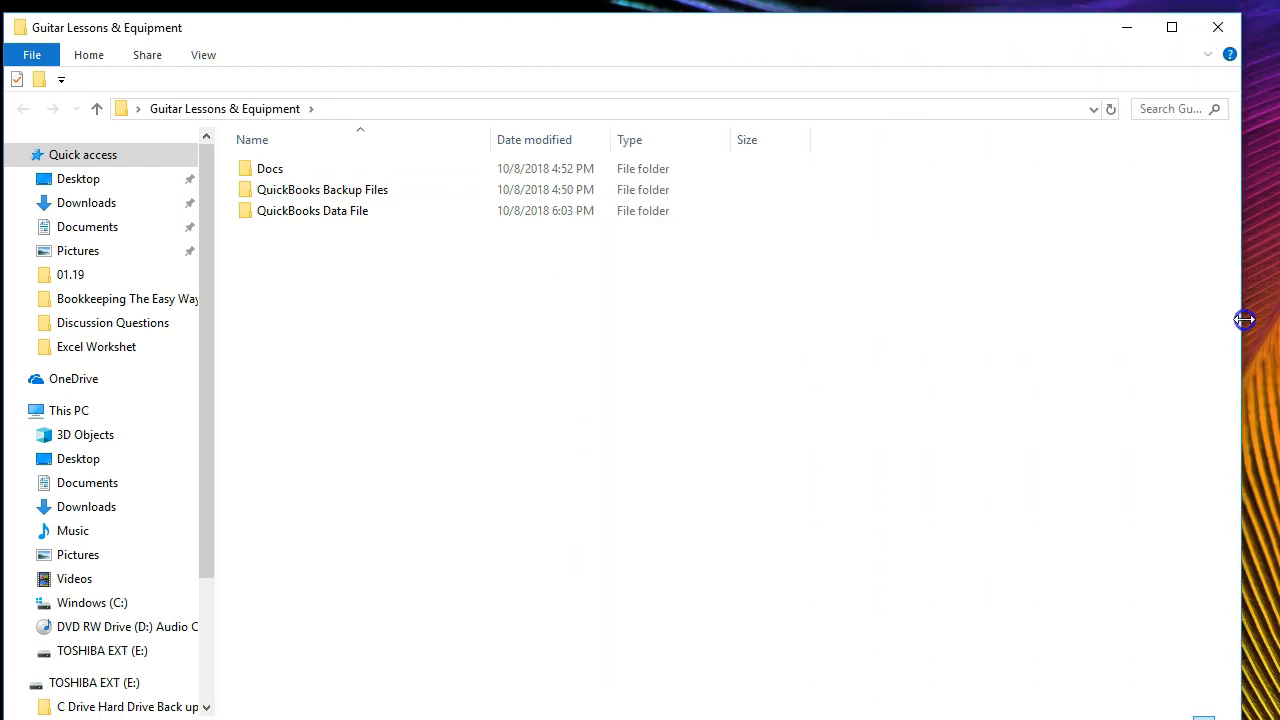
# Open Guitar Lessons & Equipment .qbw from the QuickBooks Data File folder in QuickBooks Desktop.
pyautogui.click(331, 214)
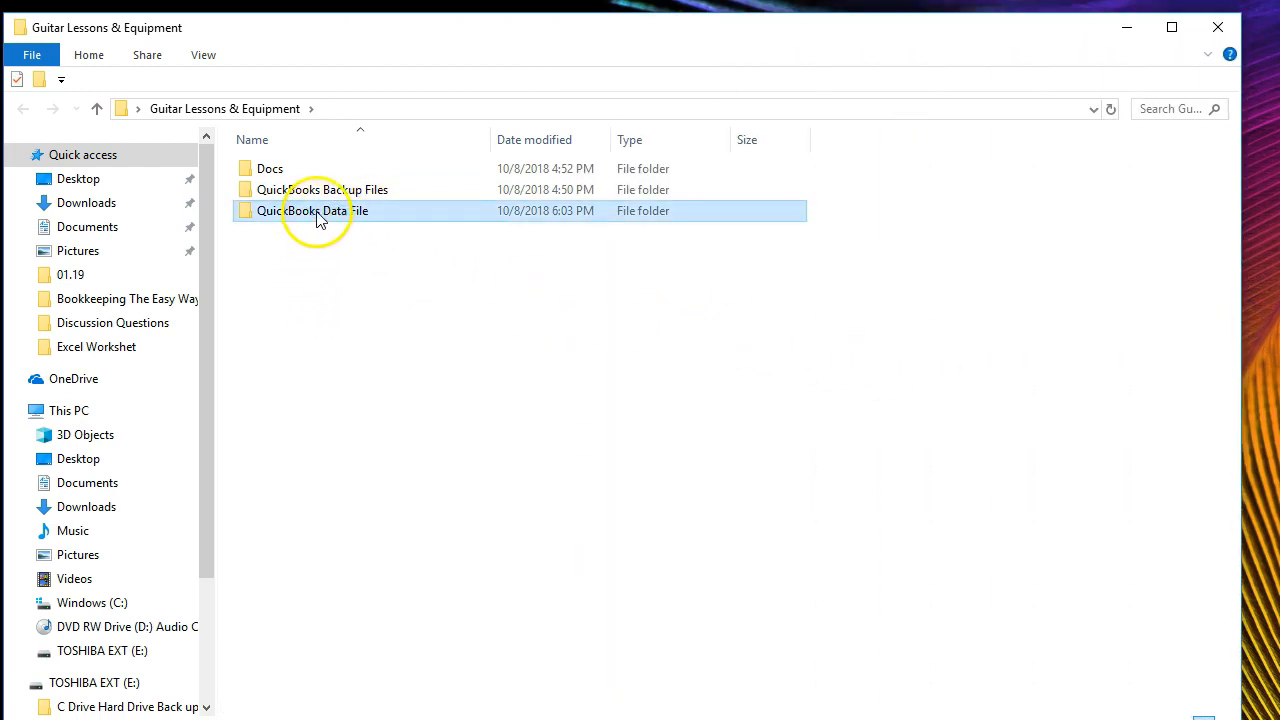
pyautogui.doubleClick(318, 220)
pyautogui.click(322, 170)
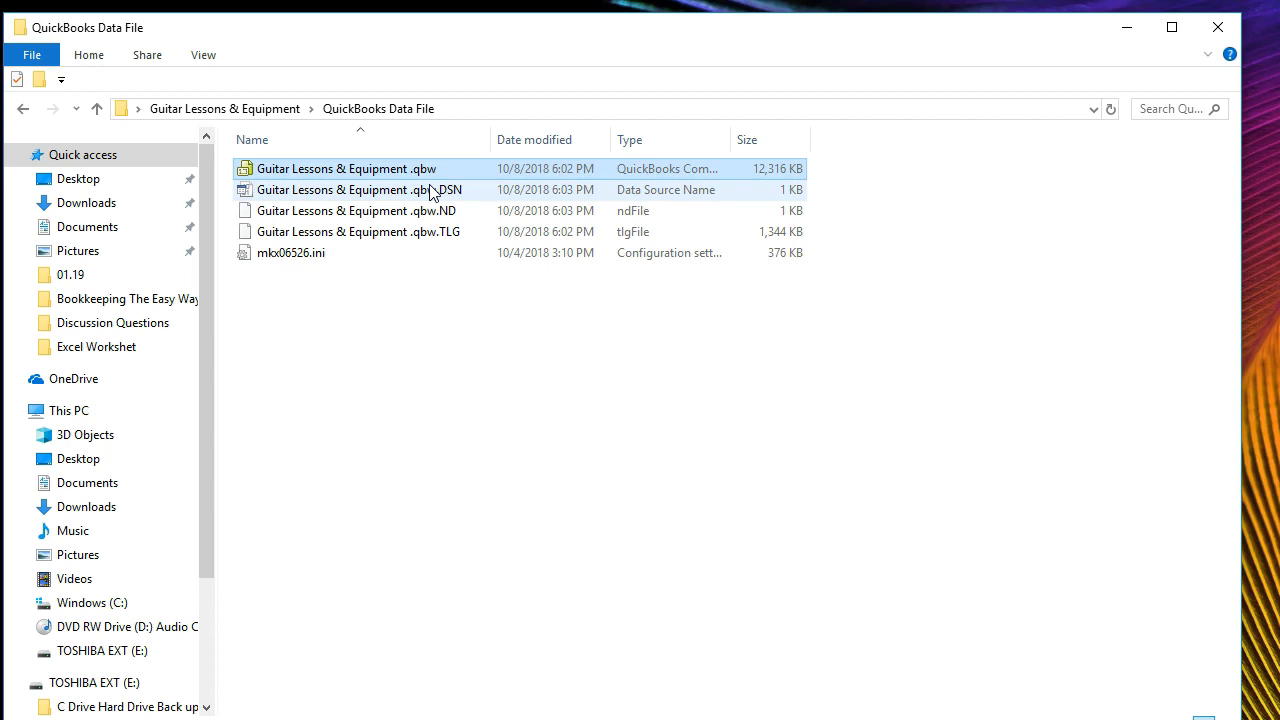
pyautogui.doubleClick(380, 166)
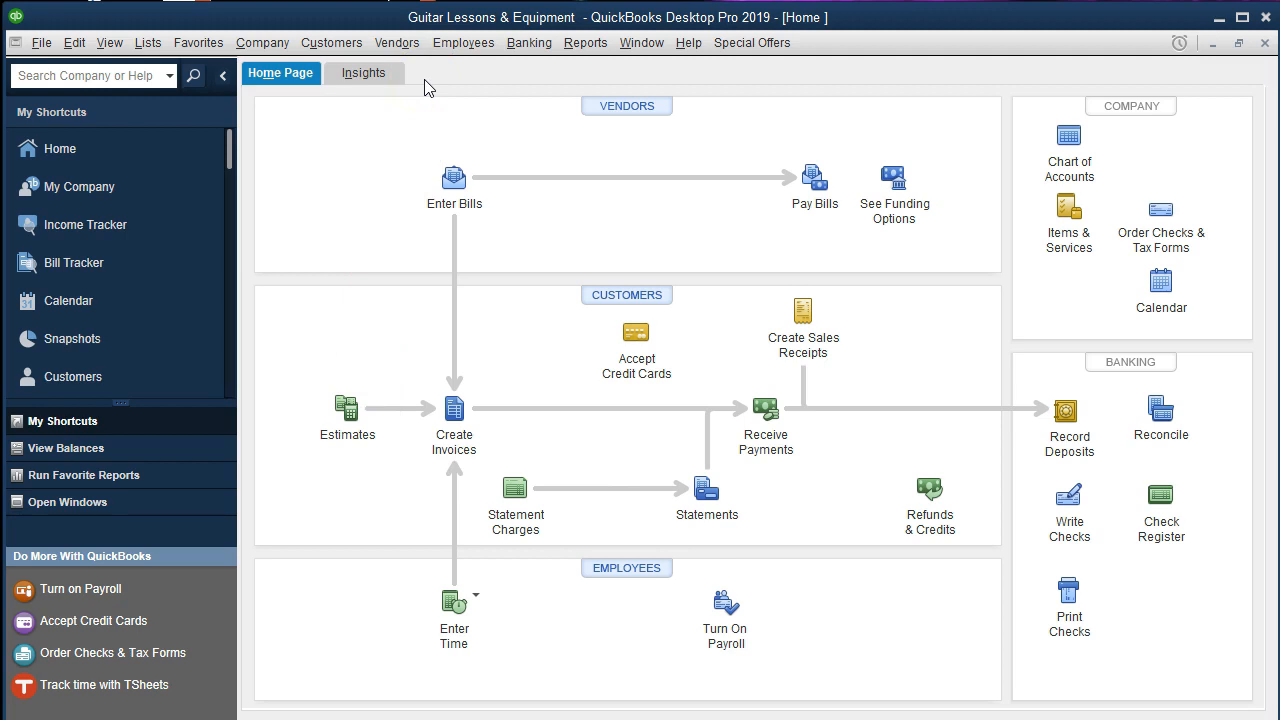
# Open the Chart of Accounts and examine the default accounts and their types, from fixed assets to expenses.
pyautogui.click(142, 56)
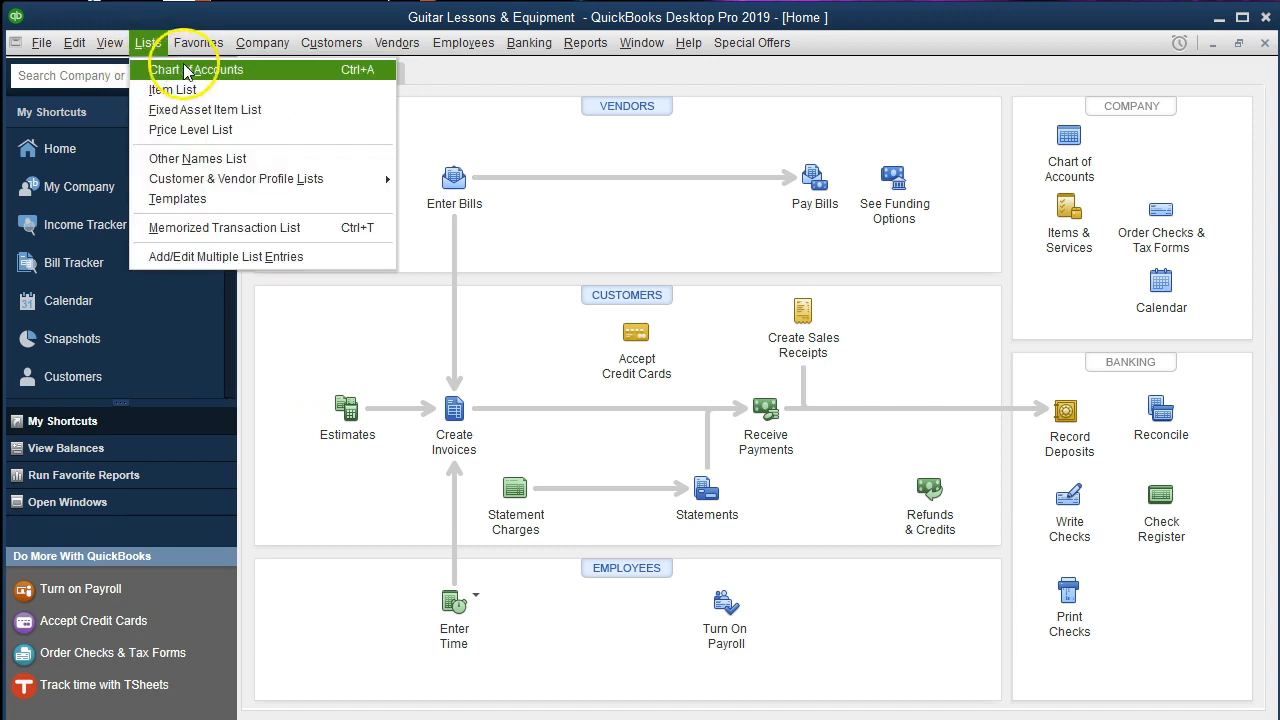
pyautogui.click(277, 80)
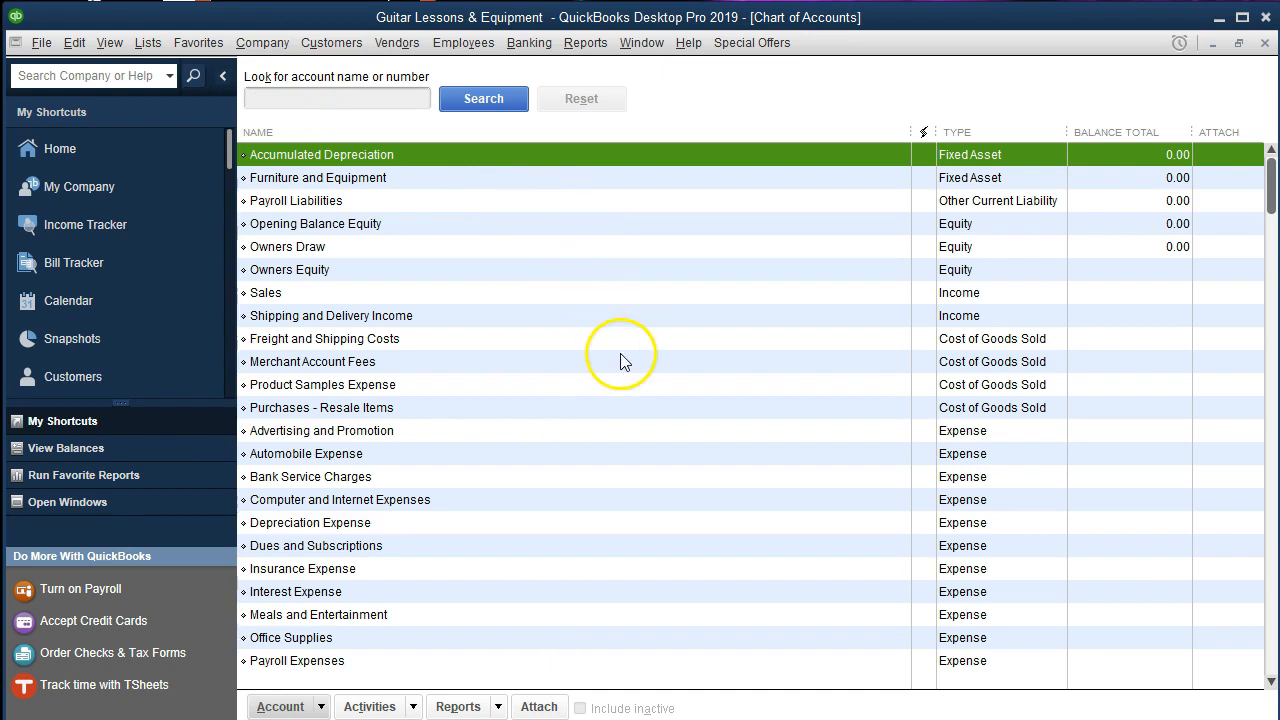
pyautogui.scroll(-3, 620, 360)
pyautogui.scroll(3, 630, 395)
pyautogui.click(851, 342)
pyautogui.click(848, 387)
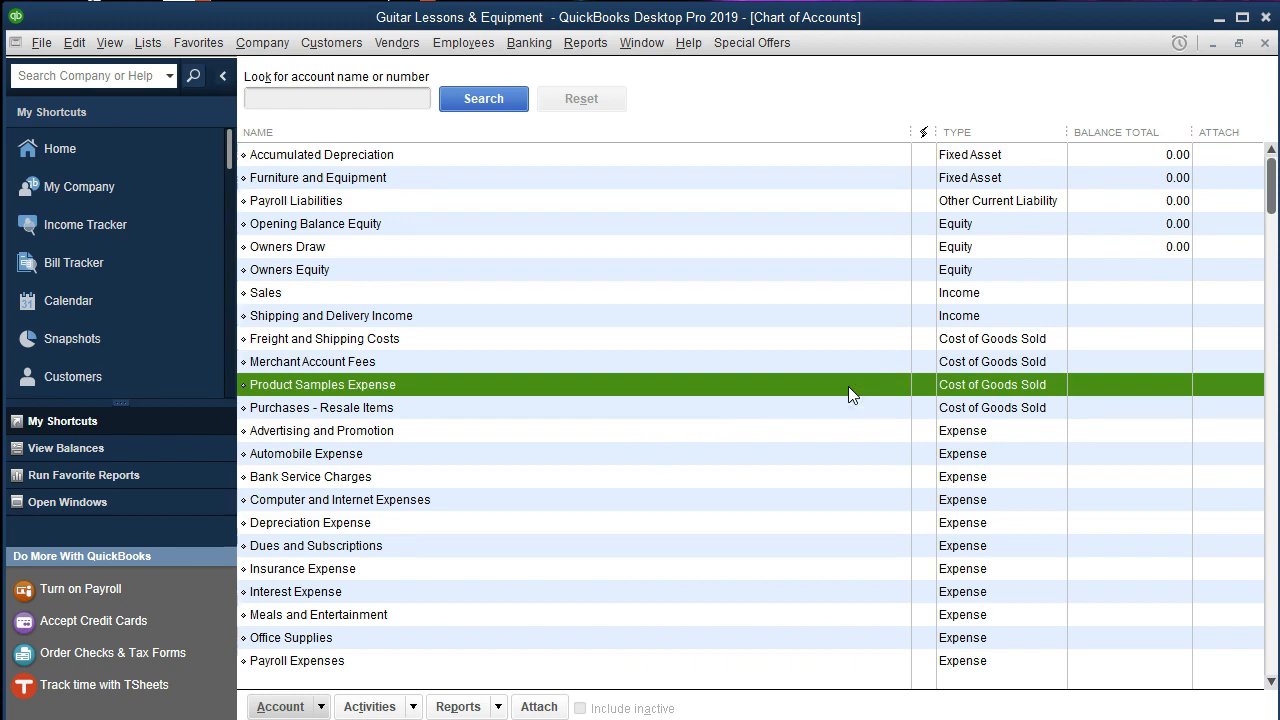
pyautogui.click(428, 456)
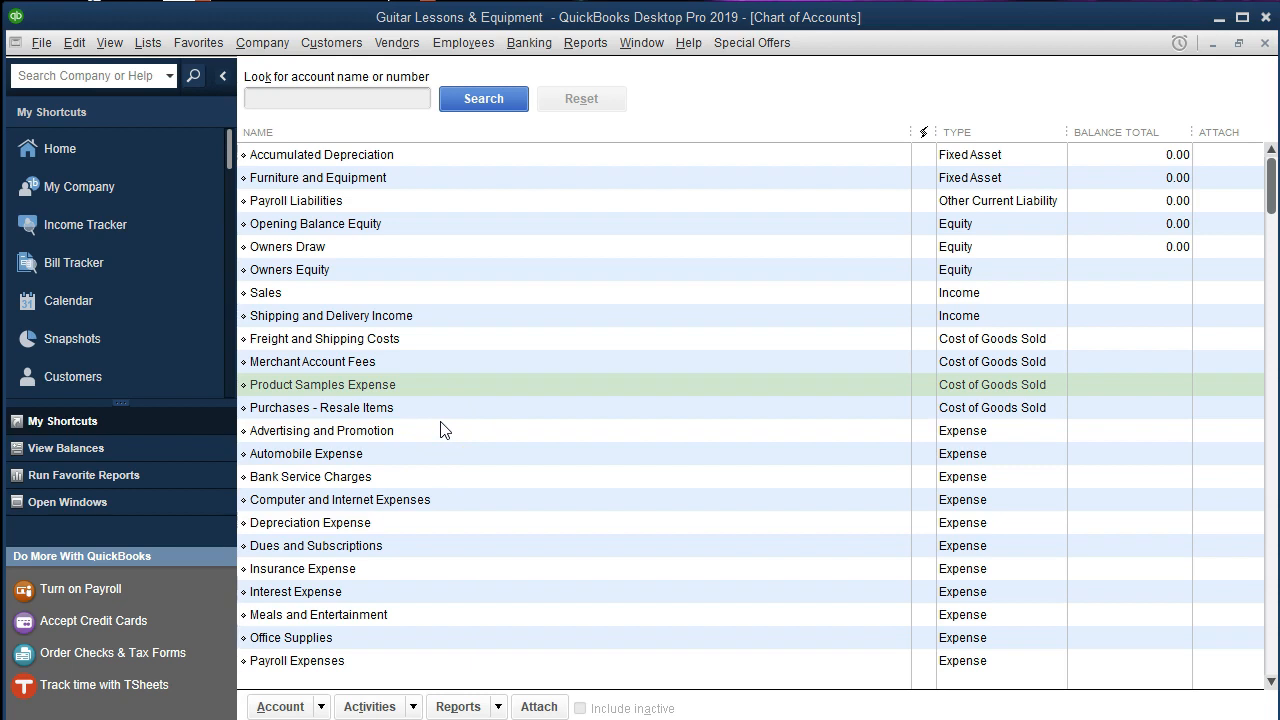
pyautogui.click(432, 480)
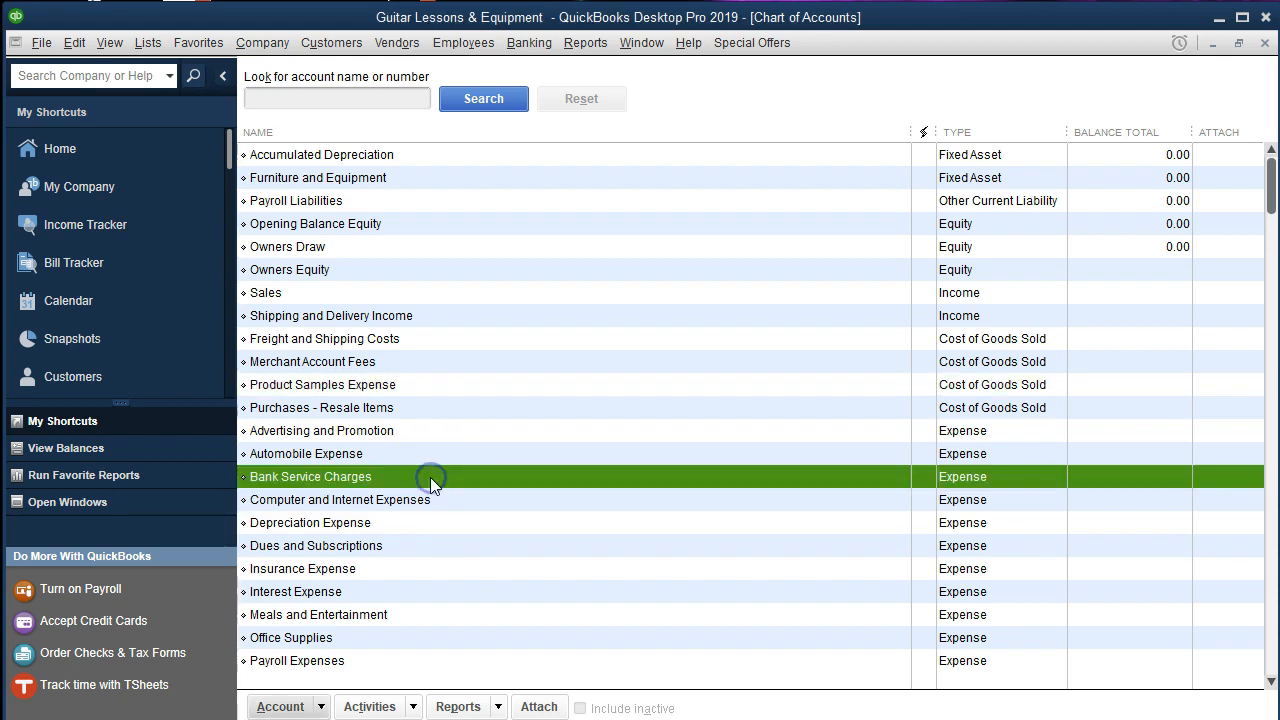